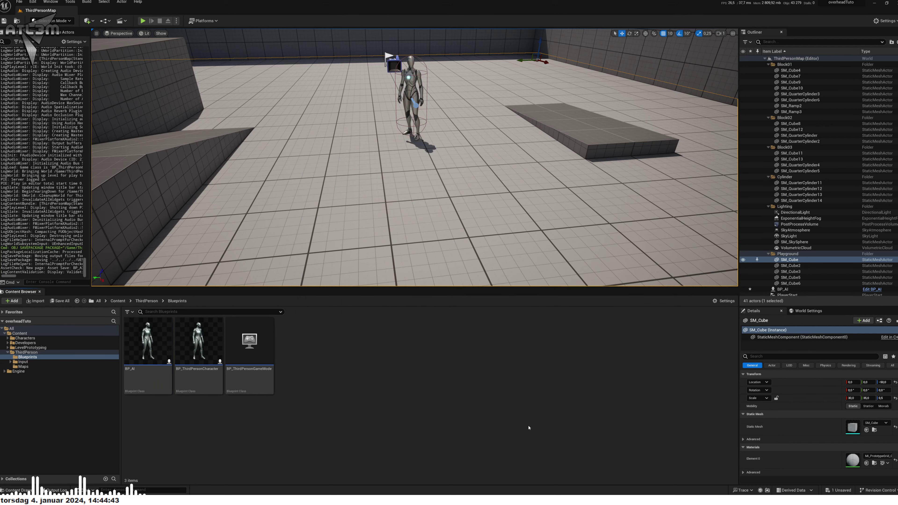
Step: Create a User Widget blueprint named W_Overhead in the Blueprints folder and open it
{"action": "right_click", "coordinate": [329, 366]}
{"action": "mouse_move", "coordinate": [411, 358]}
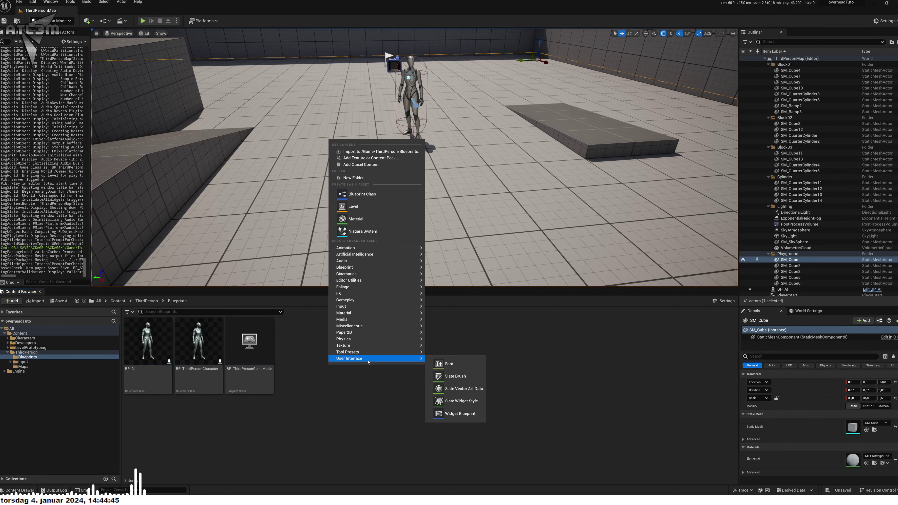
{"action": "left_click", "coordinate": [458, 413]}
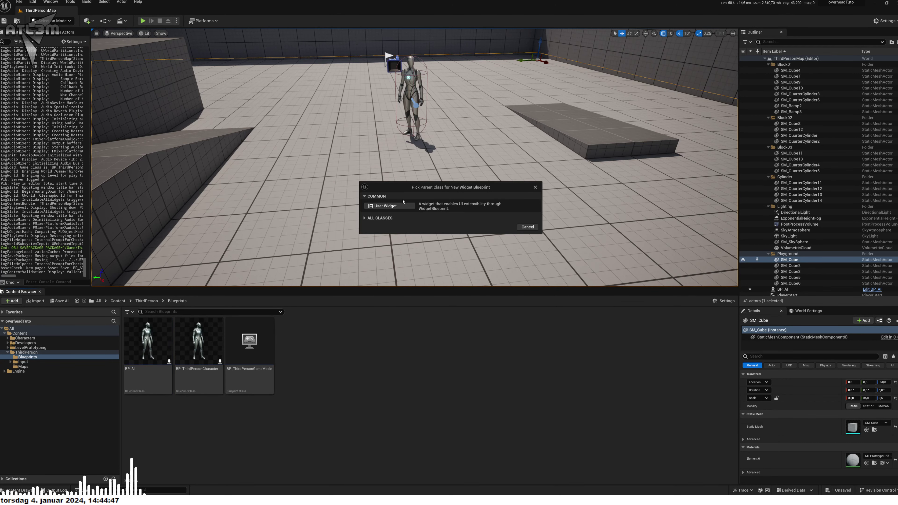
{"action": "left_click", "coordinate": [387, 204]}
{"action": "type", "text": "W_Overhead"}
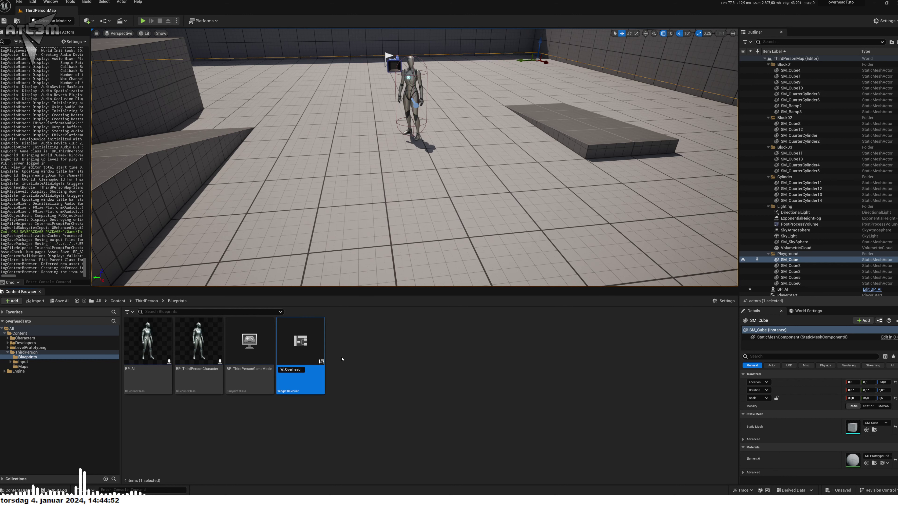
{"action": "key", "text": "Return"}
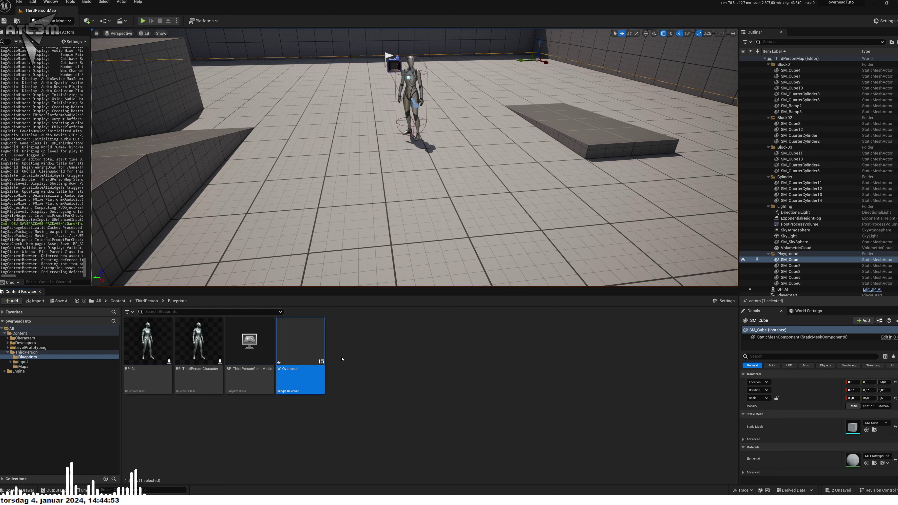
{"action": "double_click", "coordinate": [300, 338]}
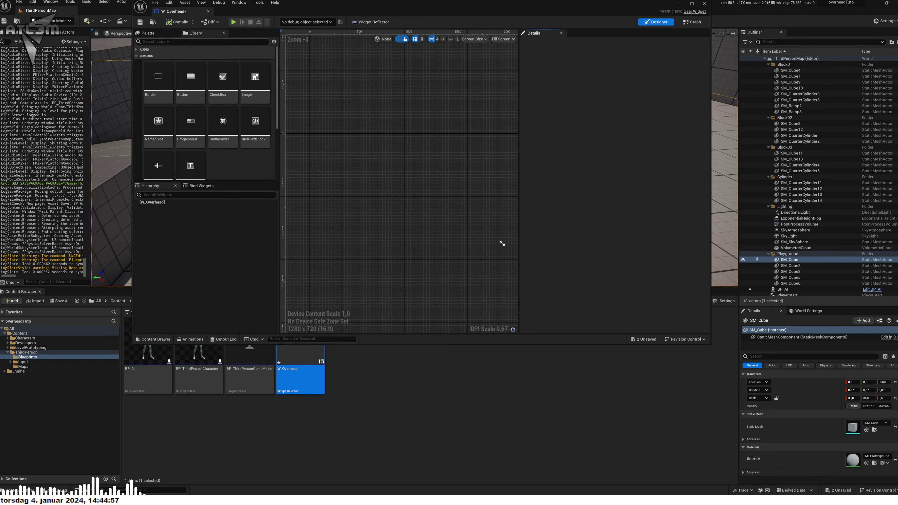
Step: Nest a Canvas Panel, a Border and a Text block in the widget hierarchy
{"action": "type", "text": "tan"}
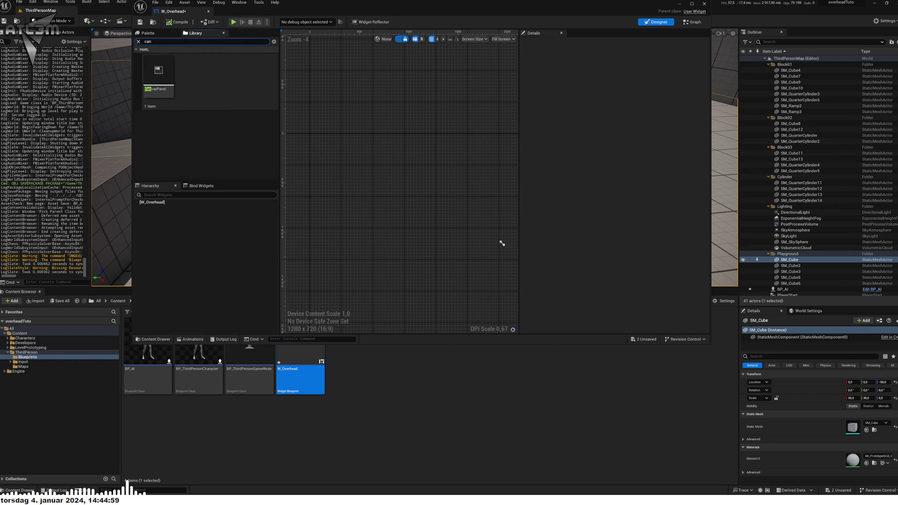
{"action": "left_click_drag", "start_coordinate": [159, 73], "coordinate": [152, 203]}
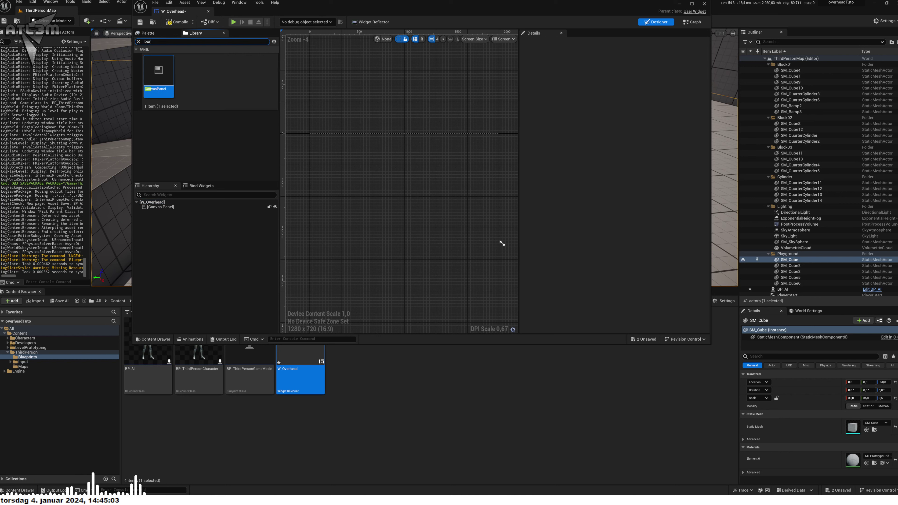
{"action": "left_click_drag", "start_coordinate": [159, 73], "coordinate": [158, 207]}
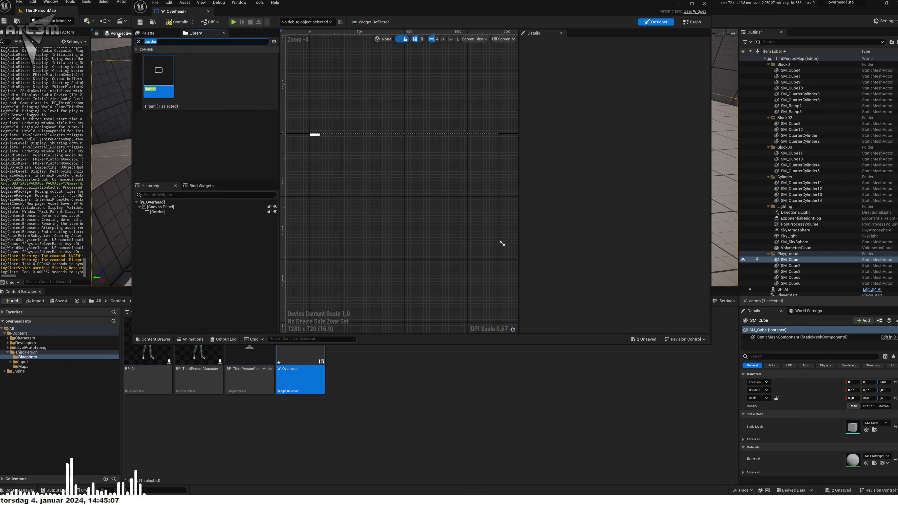
{"action": "type", "text": "Text"}
{"action": "left_click_drag", "start_coordinate": [190, 71], "coordinate": [177, 216]}
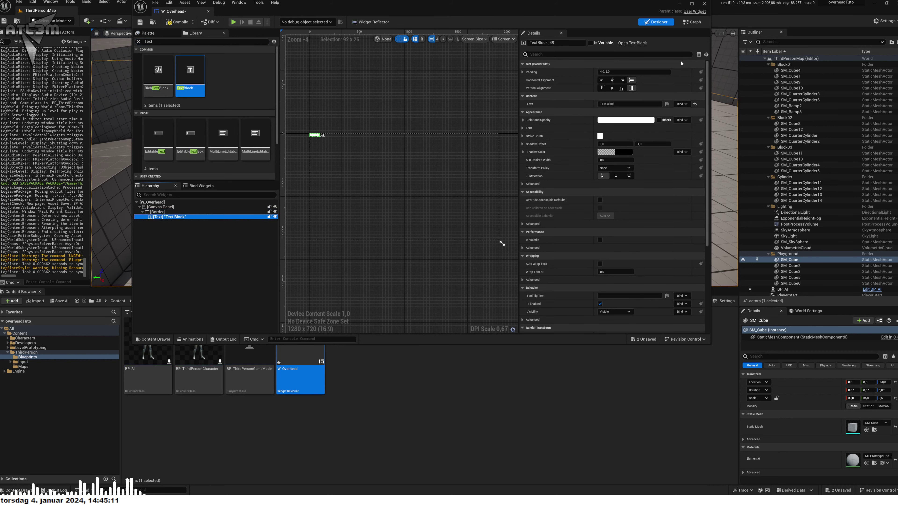
Step: Make the text read 'Name', centred horizontally and vertically in the border
{"action": "left_click", "coordinate": [630, 103]}
{"action": "type", "text": "Name"}
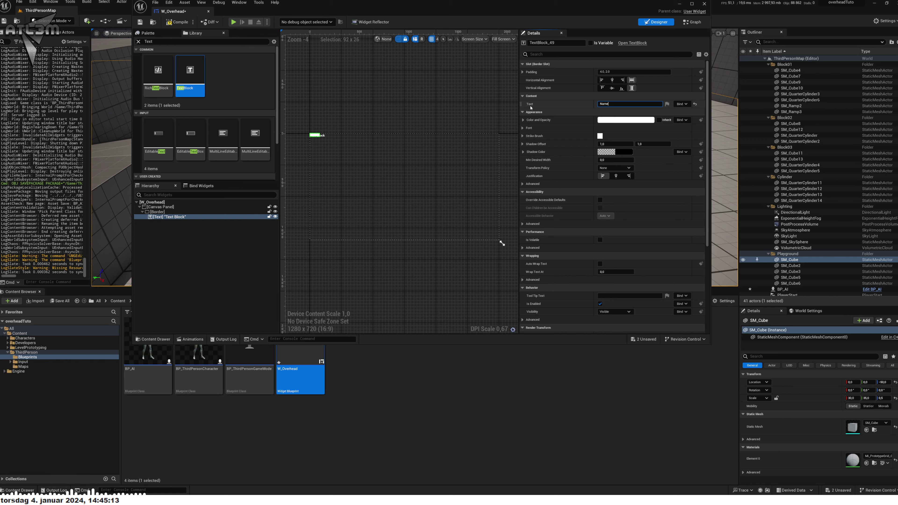
{"action": "key", "text": "Return"}
{"action": "left_click", "coordinate": [613, 80]}
{"action": "left_click", "coordinate": [612, 88]}
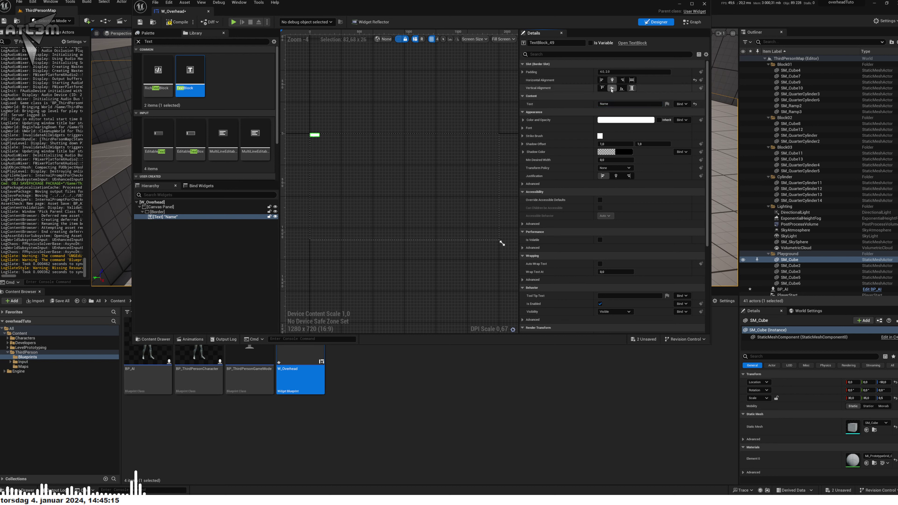
Step: Set the border to Size To Content with width and height 0
{"action": "left_click", "coordinate": [157, 212]}
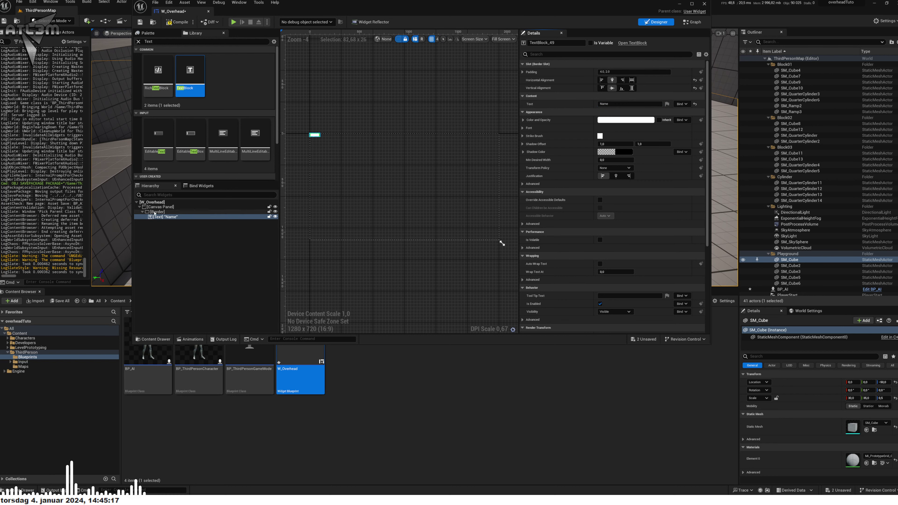
{"action": "left_click", "coordinate": [600, 121]}
{"action": "left_click", "coordinate": [605, 96]}
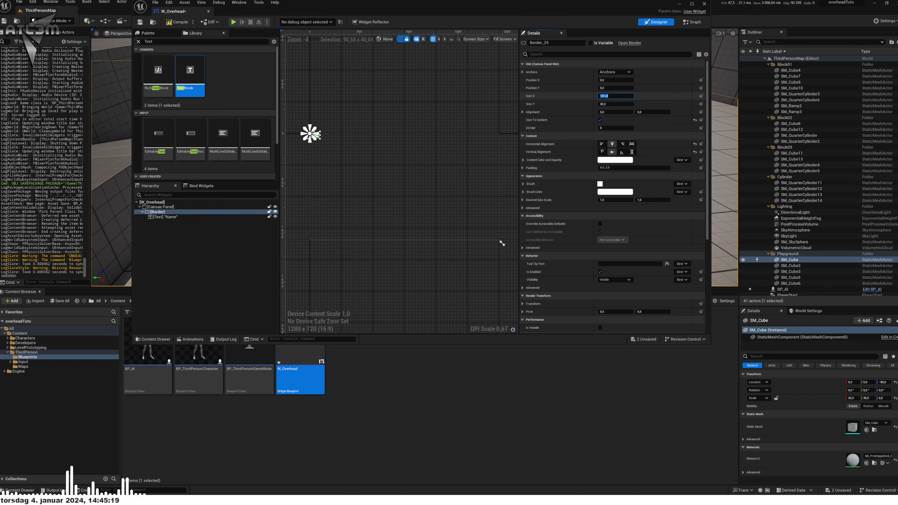
{"action": "type", "text": "0"}
{"action": "key", "text": "Tab"}
{"action": "type", "text": "0"}
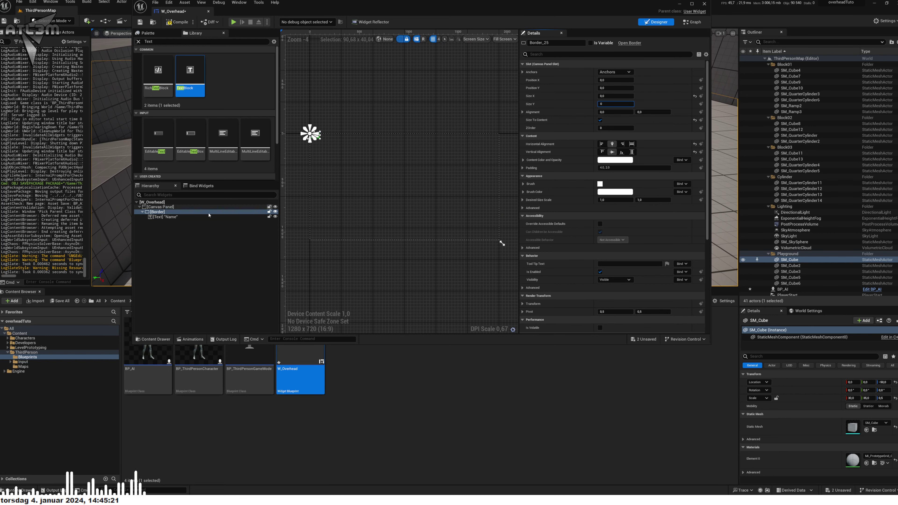
{"action": "left_click", "coordinate": [199, 207]}
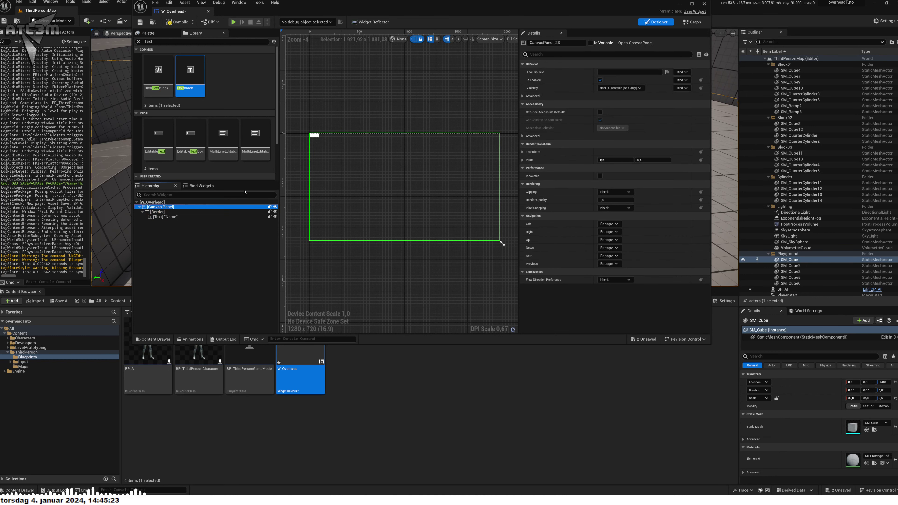
Step: Maximize the widget editor and preview the widget at Desired on Screen size
{"action": "scroll", "coordinate": [482, 77], "scroll_direction": "down", "scroll_amount": 3}
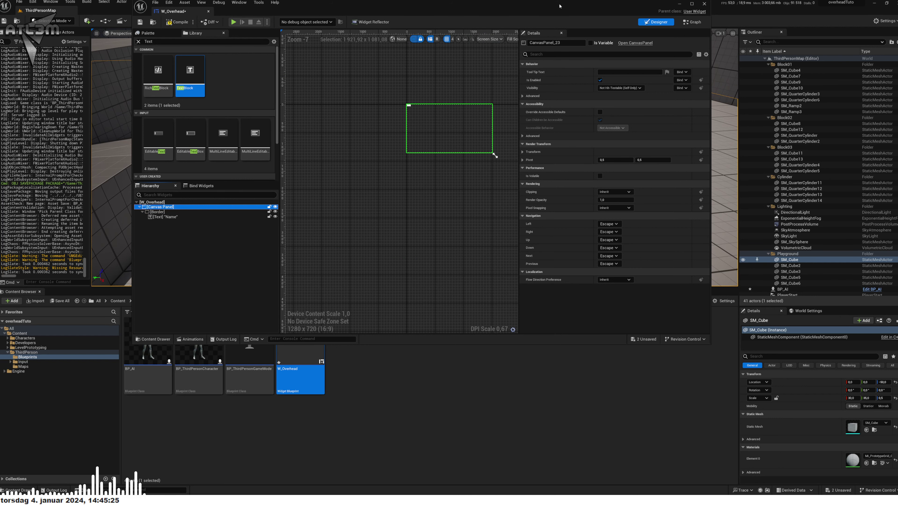
{"action": "key", "text": "super+Up"}
{"action": "left_click", "coordinate": [585, 39]}
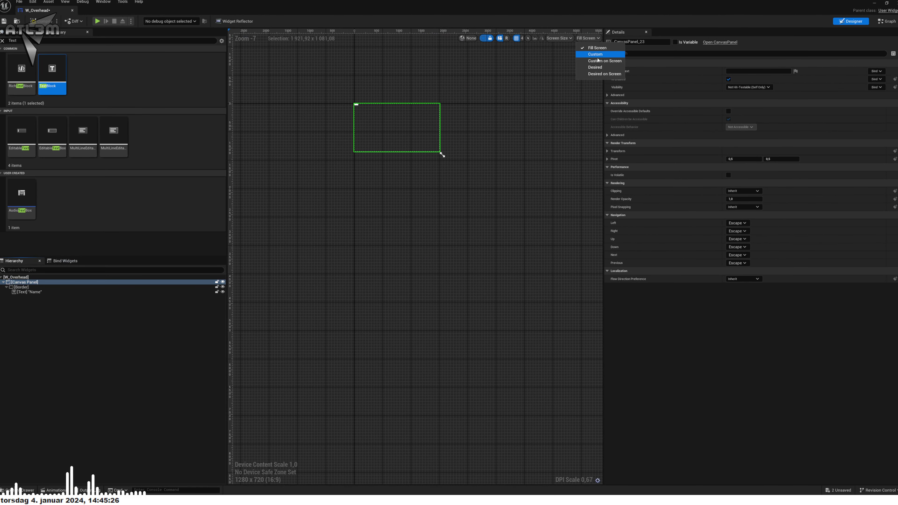
{"action": "left_click", "coordinate": [598, 75]}
{"action": "scroll", "coordinate": [371, 101], "scroll_direction": "up", "scroll_amount": 9}
{"action": "right_click_drag", "start_coordinate": [321, 107], "coordinate": [425, 173]}
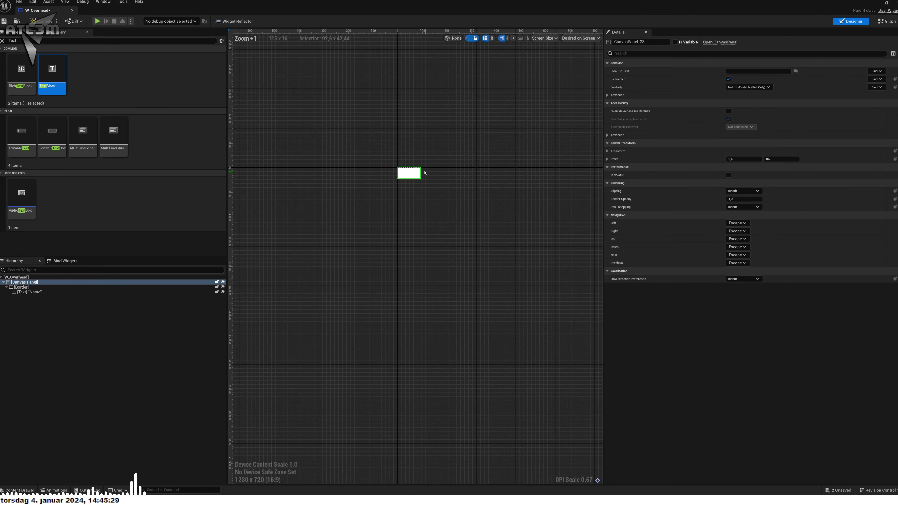
{"action": "scroll", "coordinate": [421, 172], "scroll_direction": "up", "scroll_amount": 3}
Step: Give the border a semi-transparent dark grey brush colour (alpha 0.467) and save W_Overhead
{"action": "left_click", "coordinate": [35, 288]}
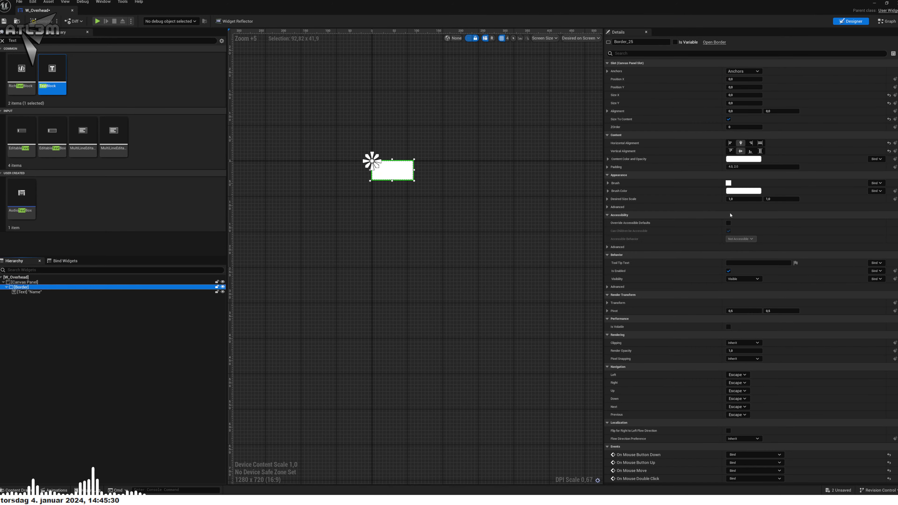
{"action": "left_click", "coordinate": [744, 191]}
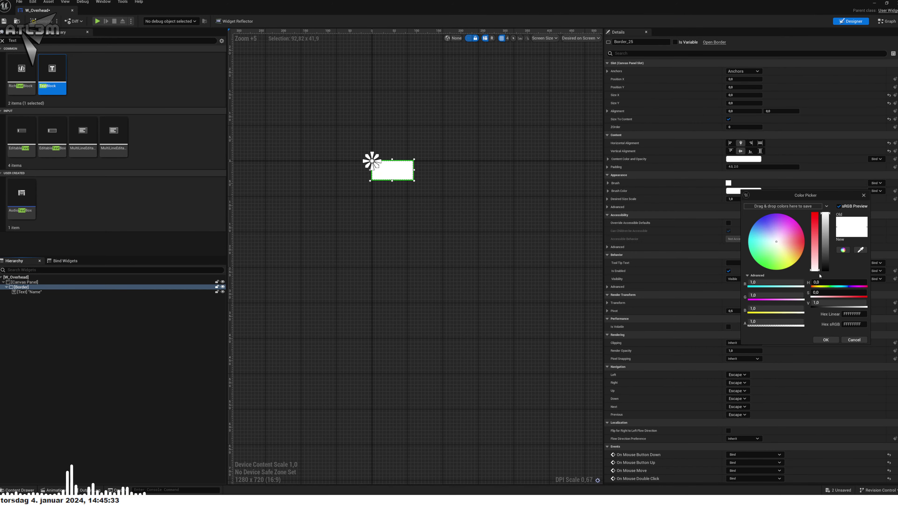
{"action": "left_click", "coordinate": [827, 264]}
{"action": "left_click_drag", "start_coordinate": [790, 328], "coordinate": [764, 322]}
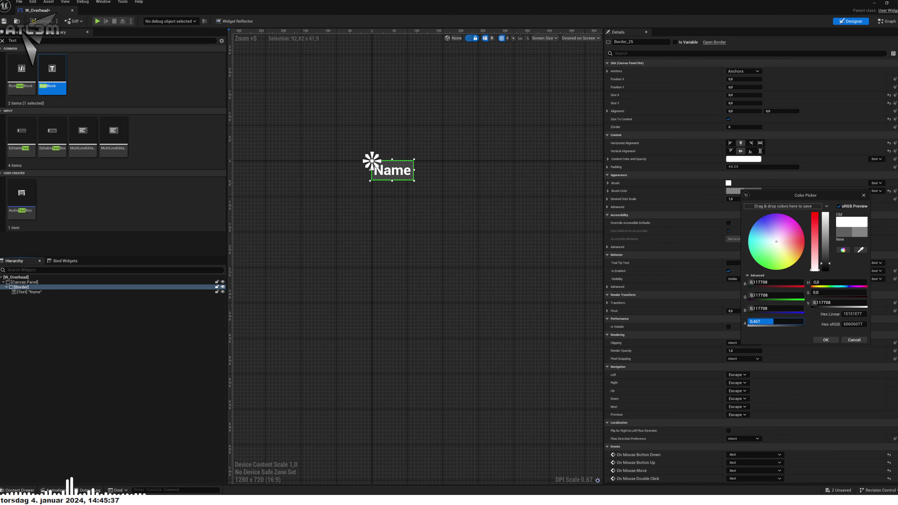
{"action": "left_click", "coordinate": [826, 339]}
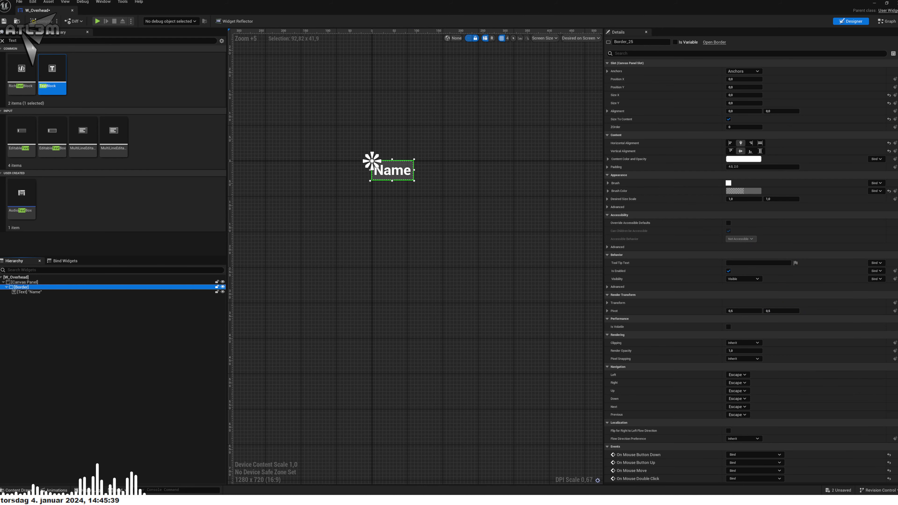
{"action": "left_click", "coordinate": [4, 21]}
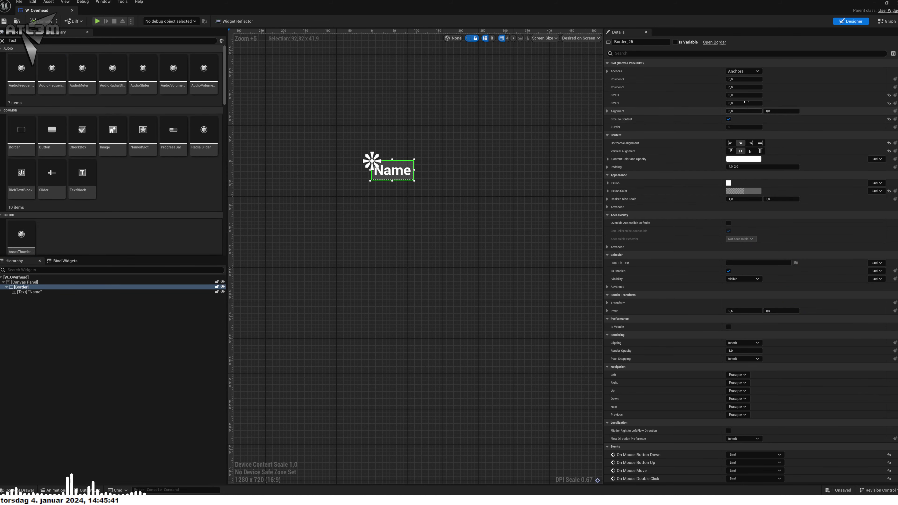
Step: Set the horizontal alignment value to 0,5
{"action": "type", "text": "0,5"}
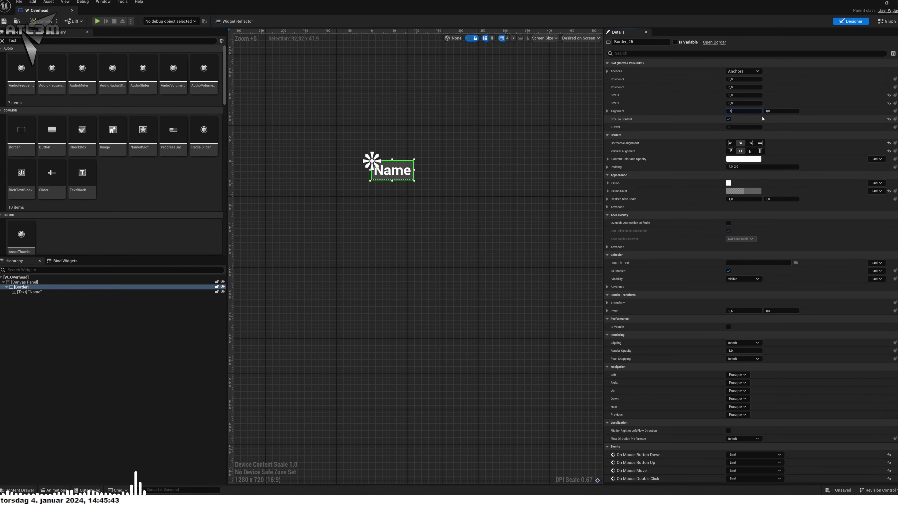
{"action": "key", "text": "Return"}
{"action": "key", "text": "Return"}
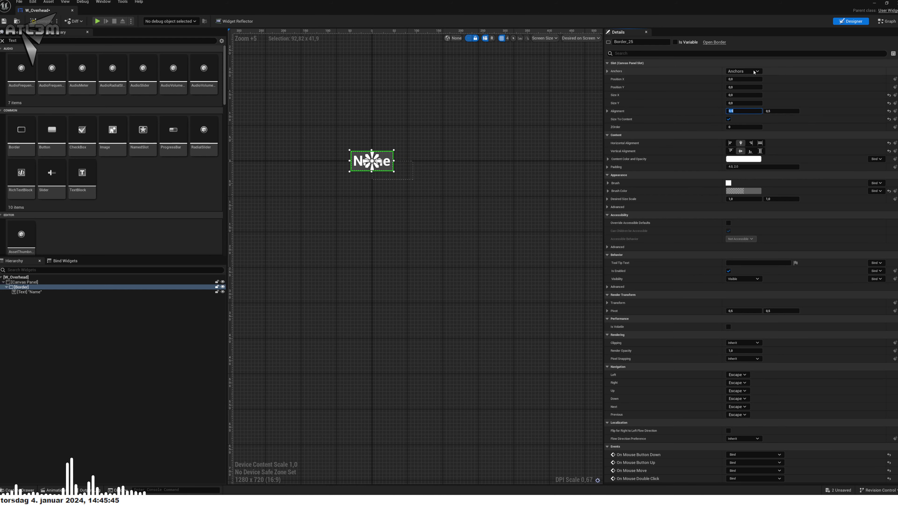
{"action": "left_click", "coordinate": [68, 292]}
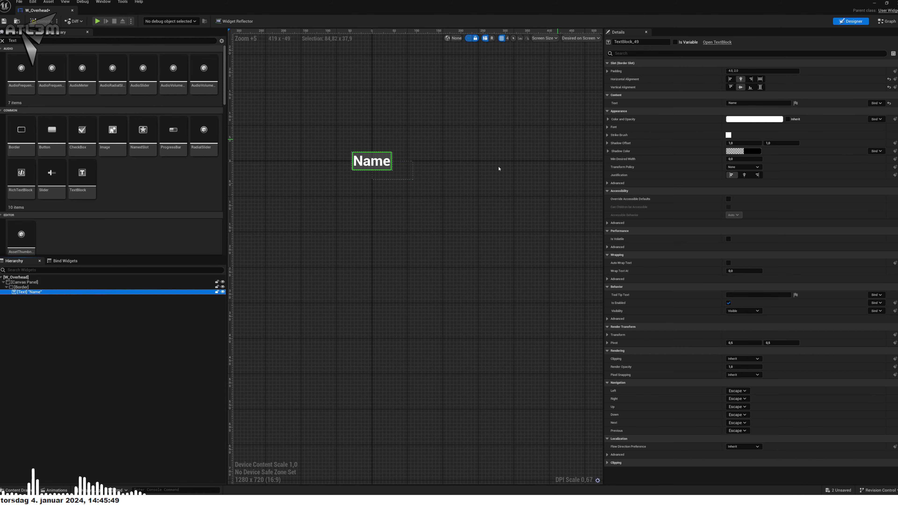
{"action": "left_click", "coordinate": [35, 288]}
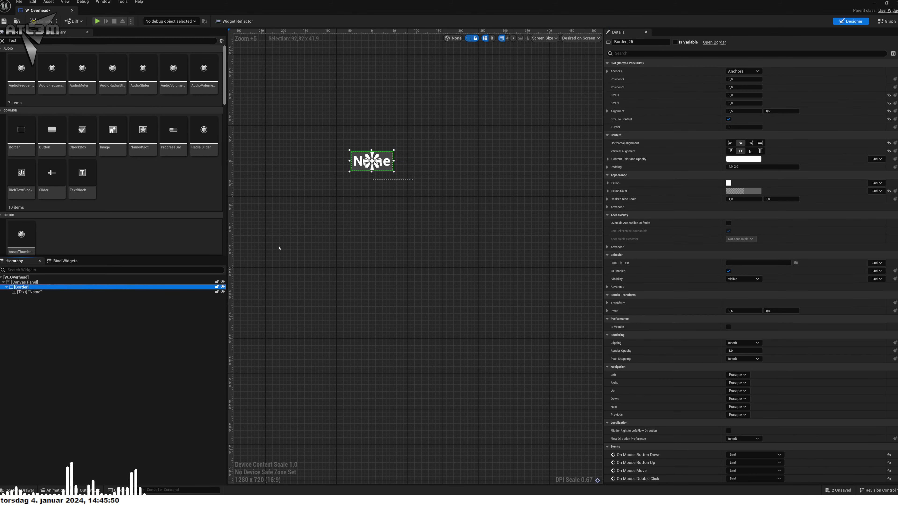
Step: Anchor the border to the canvas centre with position X 0, Y 0
{"action": "left_click", "coordinate": [758, 72]}
{"action": "left_click", "coordinate": [758, 107]}
{"action": "left_click", "coordinate": [743, 79]}
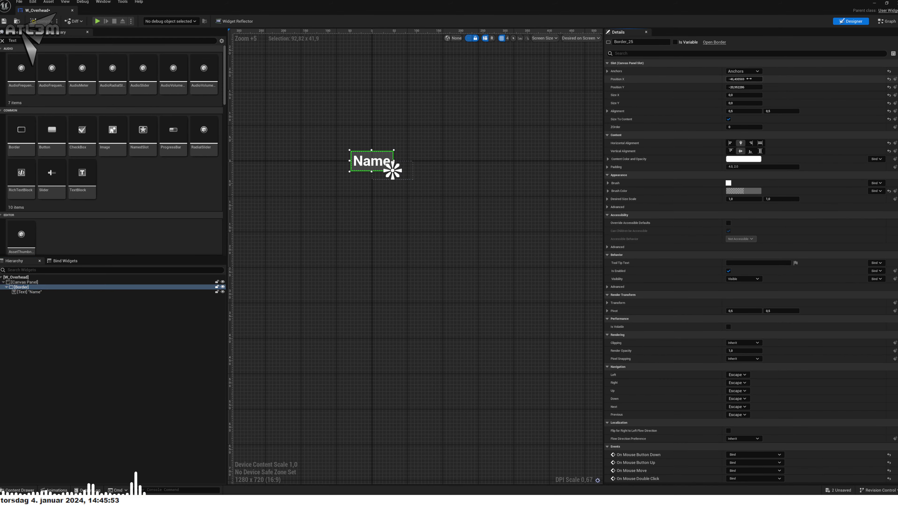
{"action": "type", "text": "0"}
{"action": "key", "text": "Return"}
{"action": "left_click", "coordinate": [747, 94]}
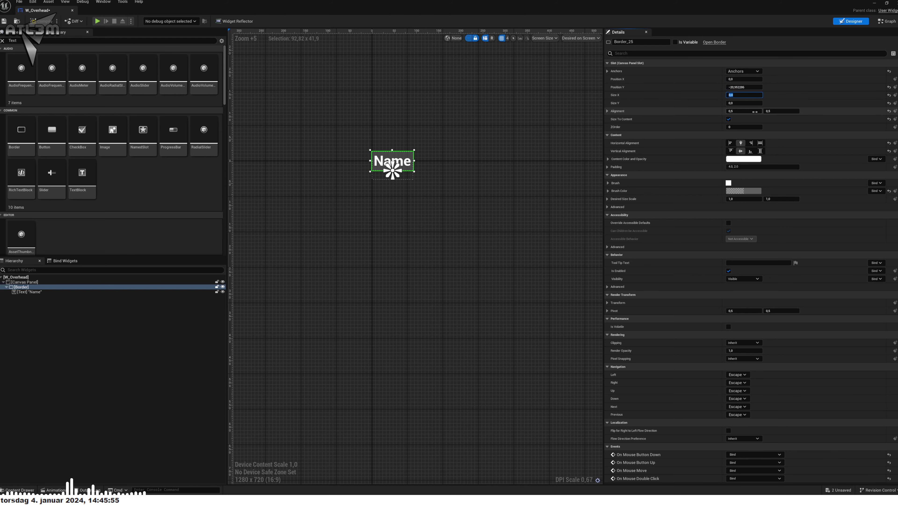
{"action": "left_click", "coordinate": [743, 87]}
{"action": "type", "text": "0"}
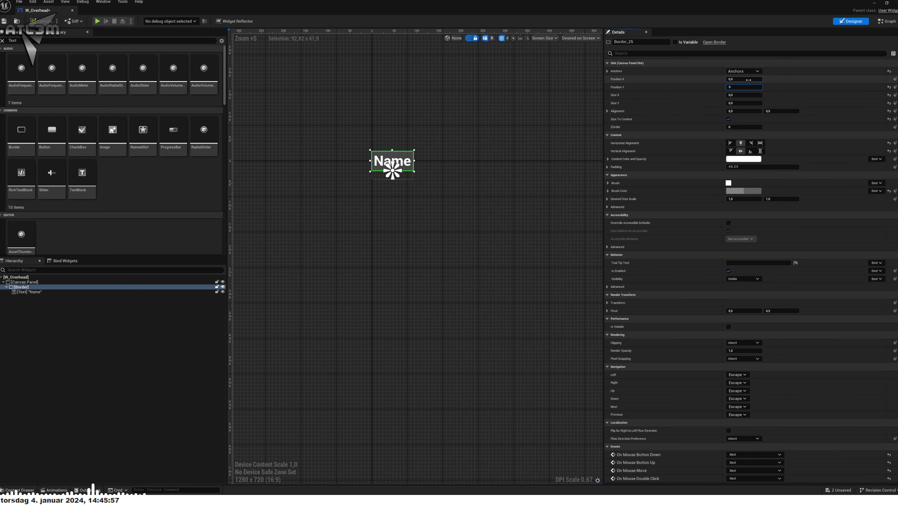
{"action": "left_click", "coordinate": [743, 79]}
{"action": "key", "text": "Return"}
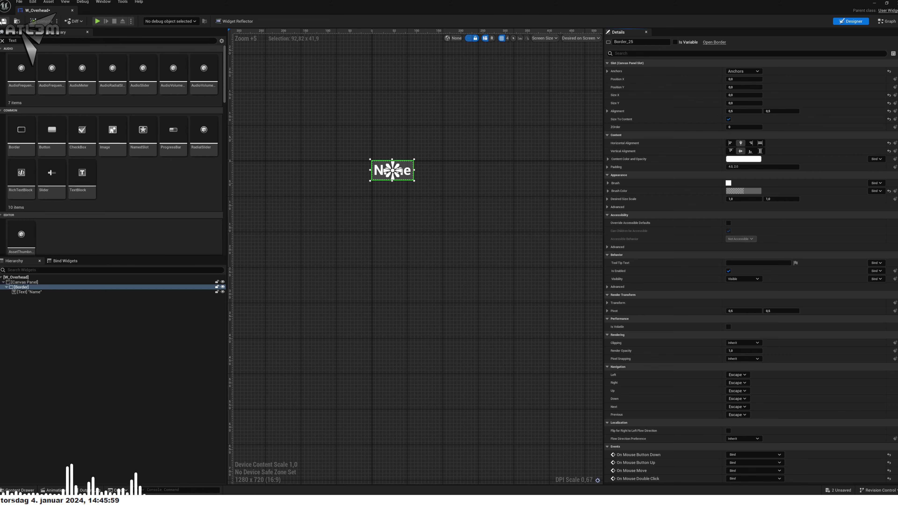
Step: Mark the Name text block Is Variable, rename it NameText, and view the Graph
{"action": "scroll", "coordinate": [487, 105], "scroll_direction": "down", "scroll_amount": 1}
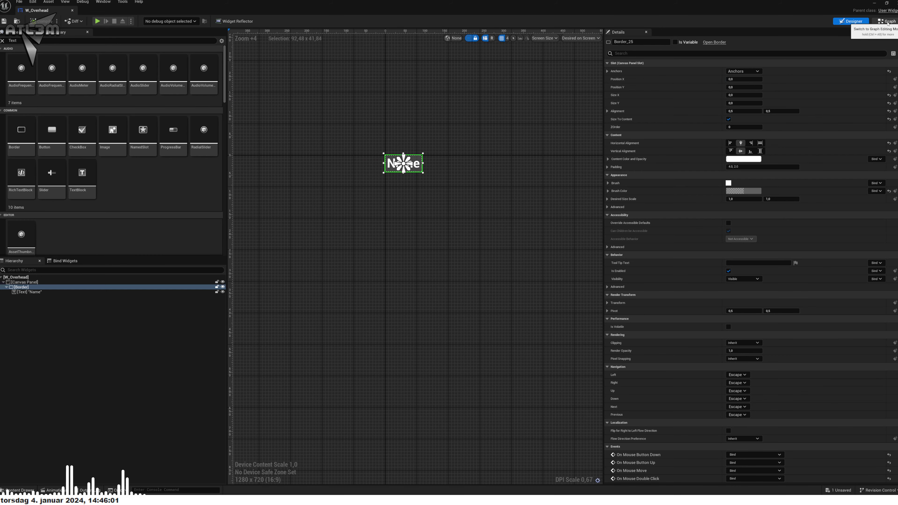
{"action": "left_click", "coordinate": [403, 164]}
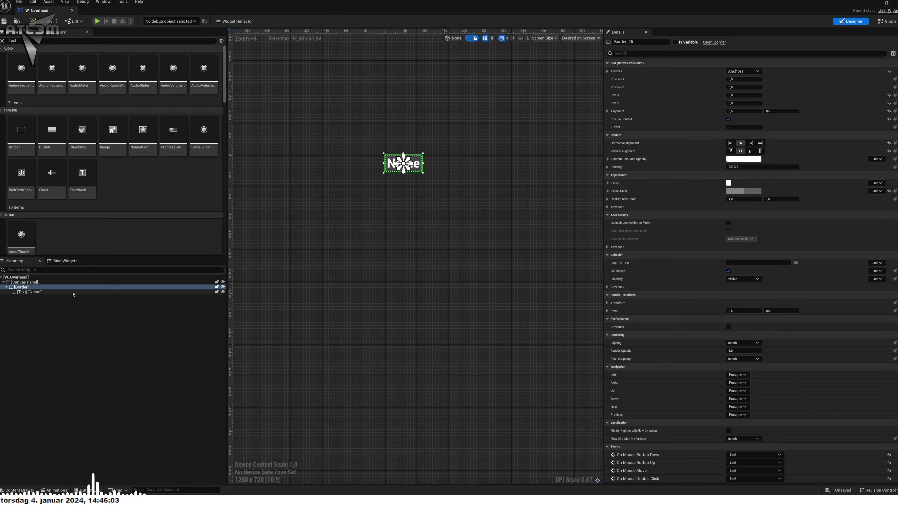
{"action": "scroll", "coordinate": [520, 119], "scroll_direction": "down", "scroll_amount": 1}
{"action": "left_click", "coordinate": [676, 43]}
{"action": "type", "text": "NameText"}
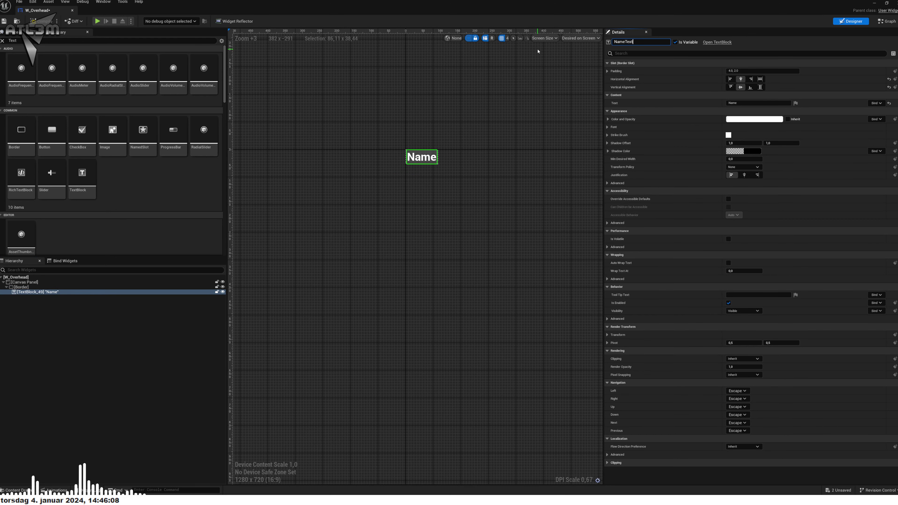
{"action": "key", "text": "Return"}
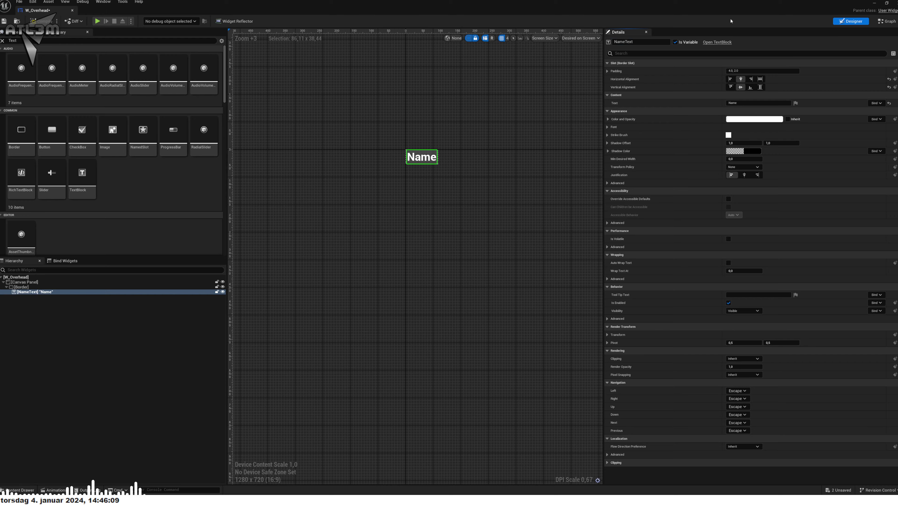
{"action": "left_click", "coordinate": [878, 22]}
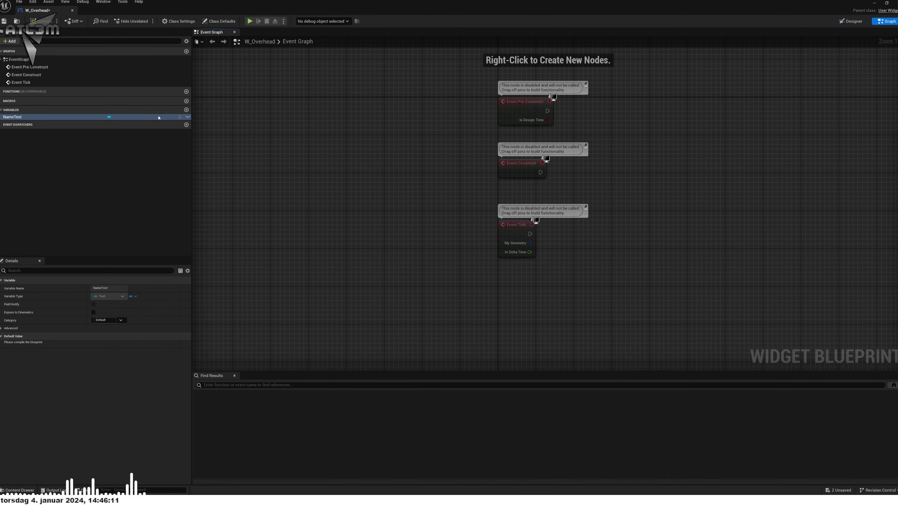
Step: Add a function named SetName to W_Overhead and save
{"action": "left_click", "coordinate": [187, 92]}
{"action": "type", "text": "SetName"}
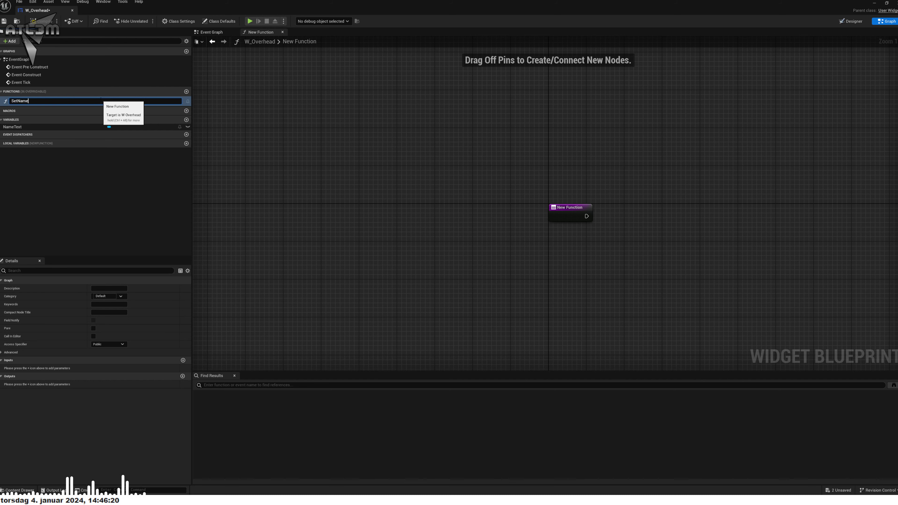
{"action": "key", "text": "Return"}
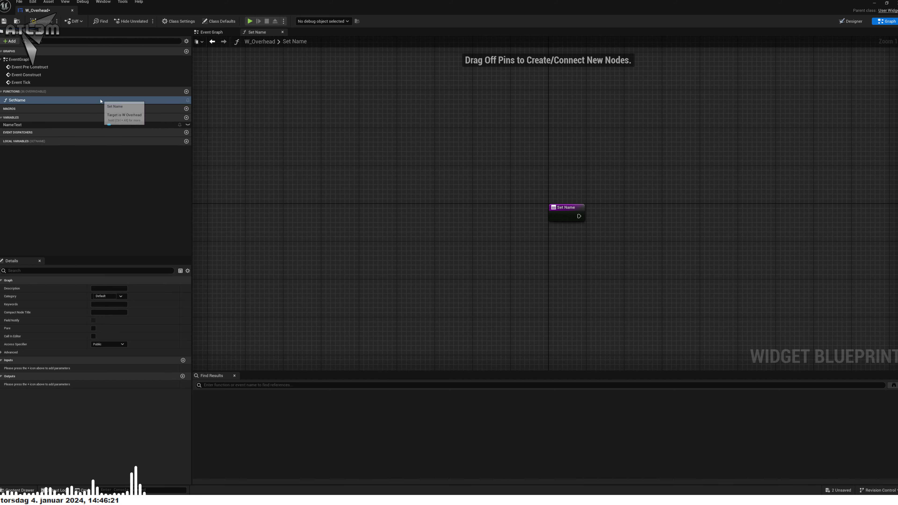
{"action": "left_click", "coordinate": [4, 21]}
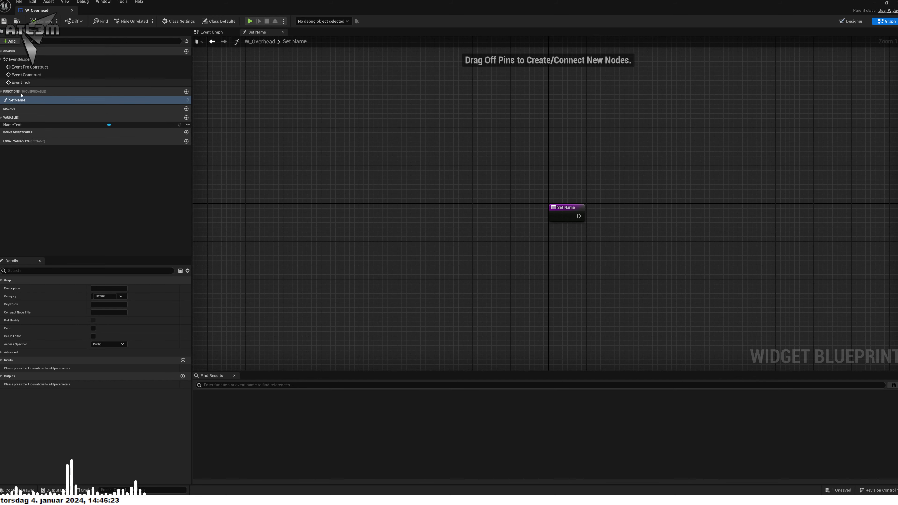
{"action": "left_click", "coordinate": [39, 108]}
Step: Place a NameText getter in SetName and attach a SetText (Text) node to it
{"action": "right_click_drag", "start_coordinate": [421, 195], "coordinate": [238, 165]}
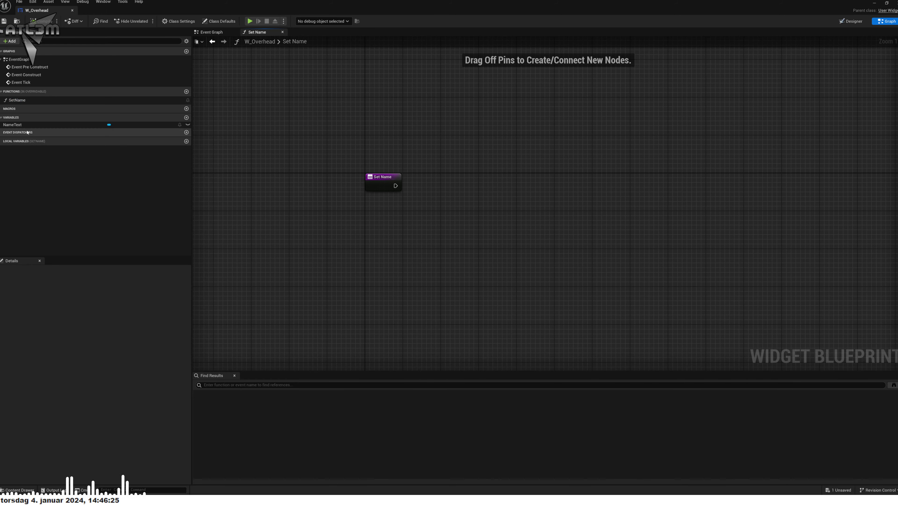
{"action": "mouse_move", "coordinate": [12, 124]}
{"action": "left_mouse_down"}
{"action": "mouse_move", "coordinate": [398, 239]}
{"action": "mouse_move", "coordinate": [515, 219]}
{"action": "left_mouse_up"}
{"action": "left_click", "coordinate": [390, 250]}
{"action": "type", "text": "set ne"}
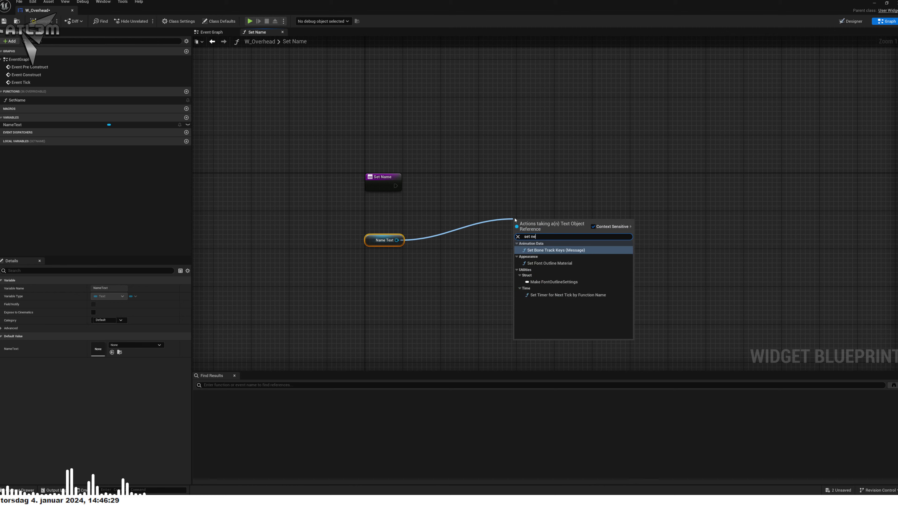
{"action": "type", "text": "ma"}
{"action": "key", "text": "BackSpace"}
{"action": "key", "text": "BackSpace"}
{"action": "key", "text": "BackSpace"}
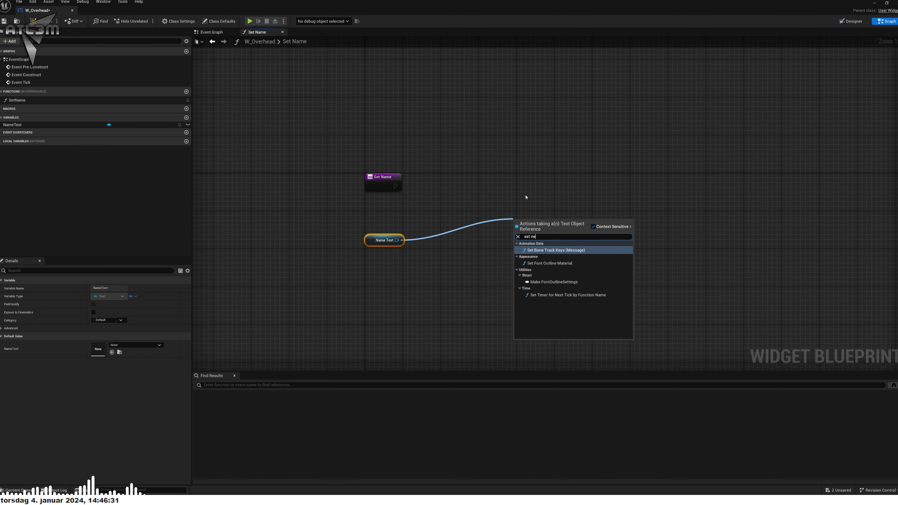
{"action": "type", "text": "am"}
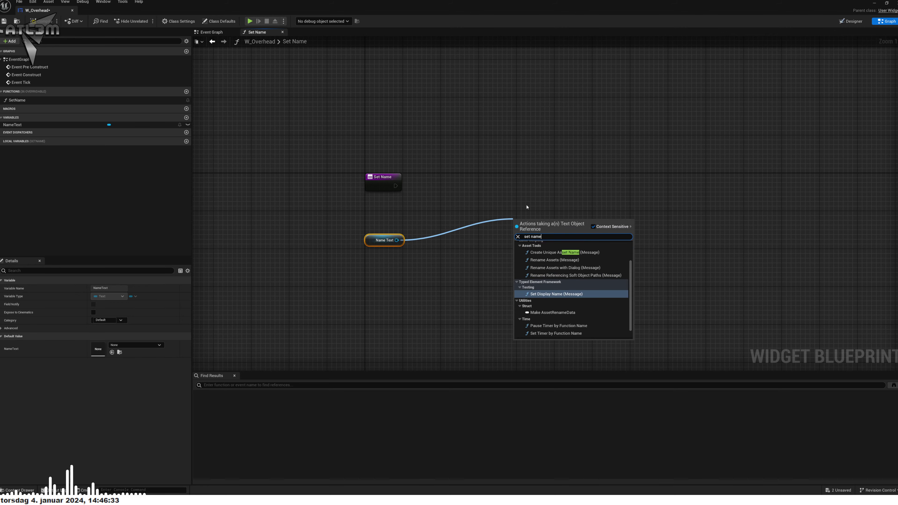
{"action": "key", "text": "BackSpace"}
{"action": "key", "text": "BackSpace"}
{"action": "key", "text": "BackSpace"}
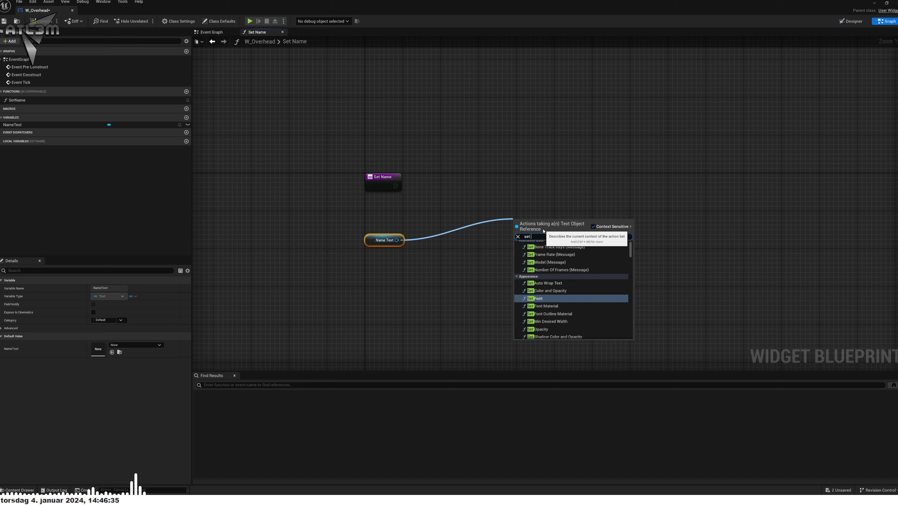
{"action": "type", "text": "text"}
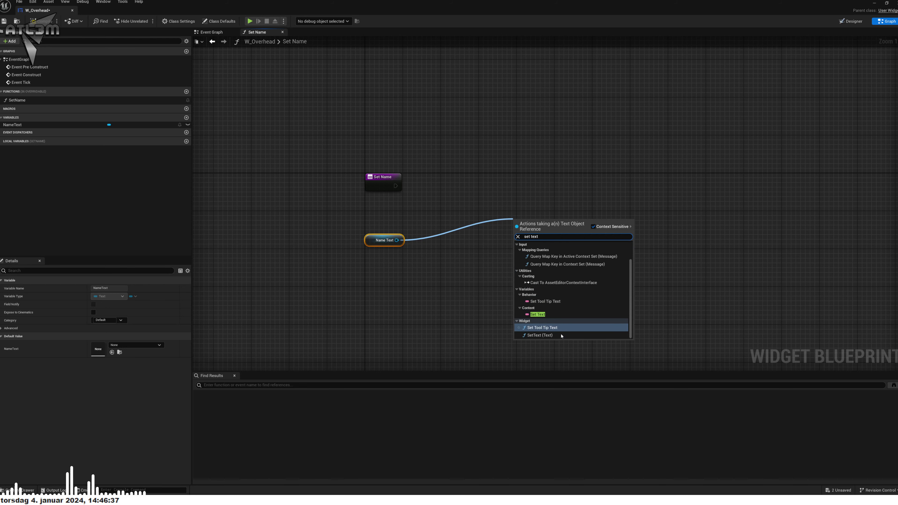
{"action": "left_click", "coordinate": [551, 335]}
Step: Feed a Name text input and execution into SetText, save, and close the Blueprint editor
{"action": "left_click_drag", "start_coordinate": [518, 252], "coordinate": [378, 190]}
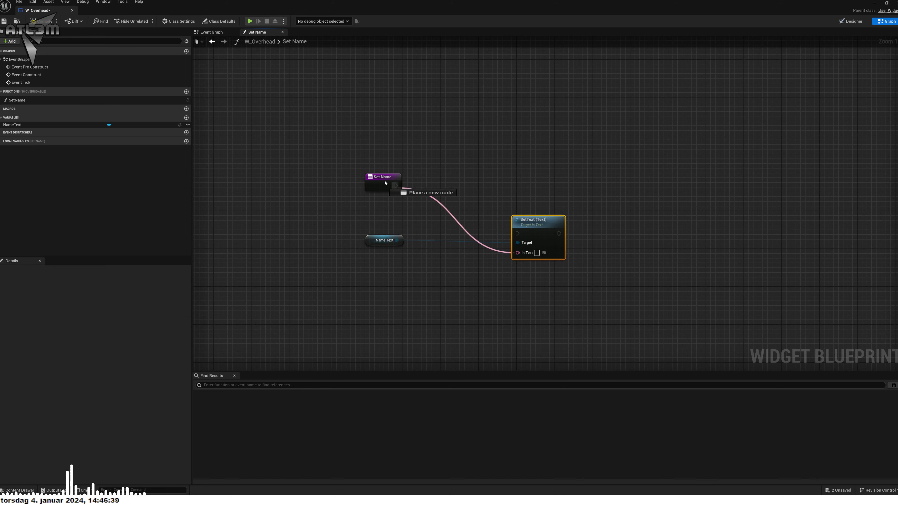
{"action": "left_click_drag", "start_coordinate": [515, 232], "coordinate": [396, 186]}
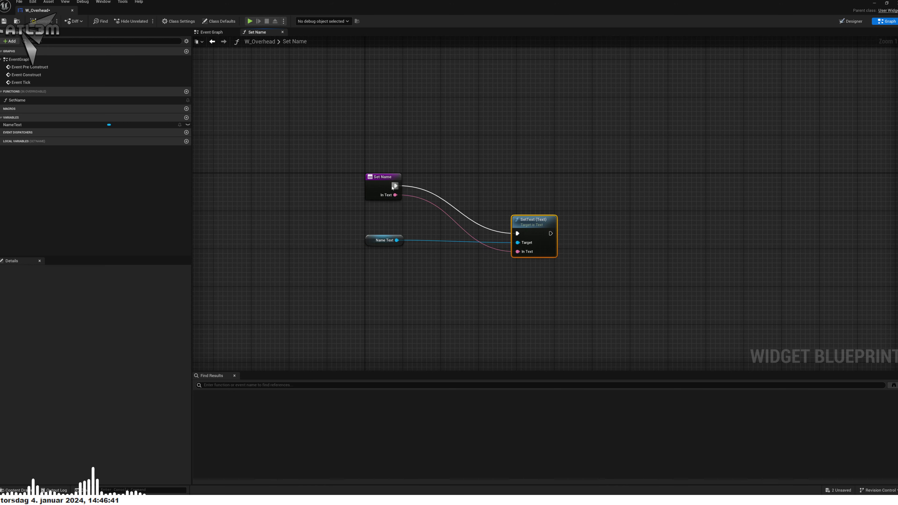
{"action": "left_click", "coordinate": [388, 187]}
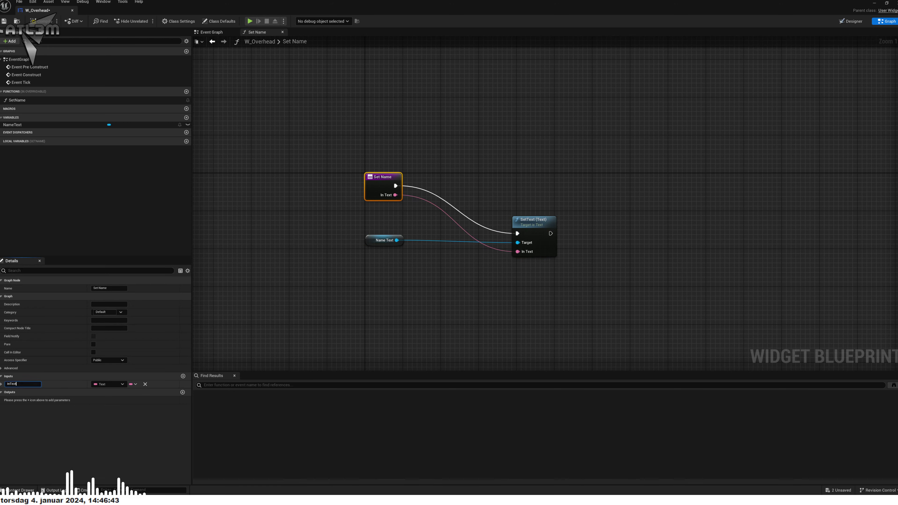
{"action": "double_click", "coordinate": [21, 384]}
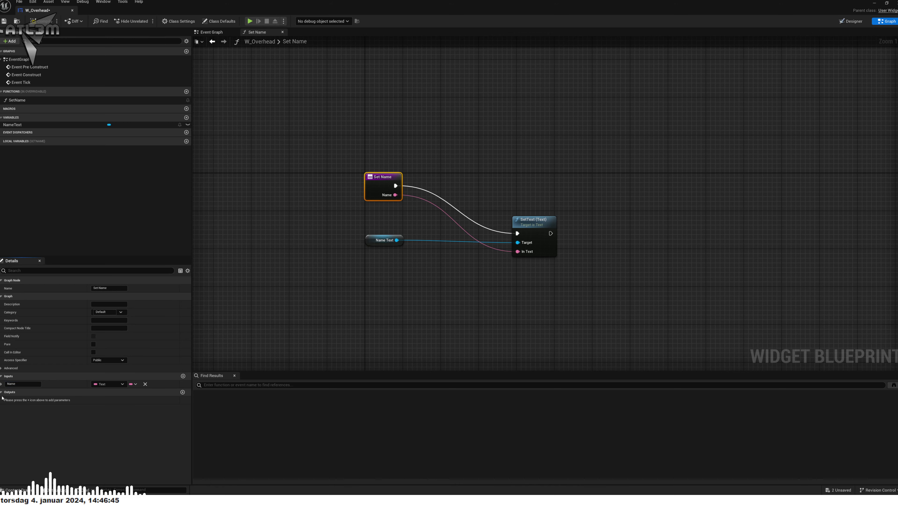
{"action": "left_click", "coordinate": [4, 21]}
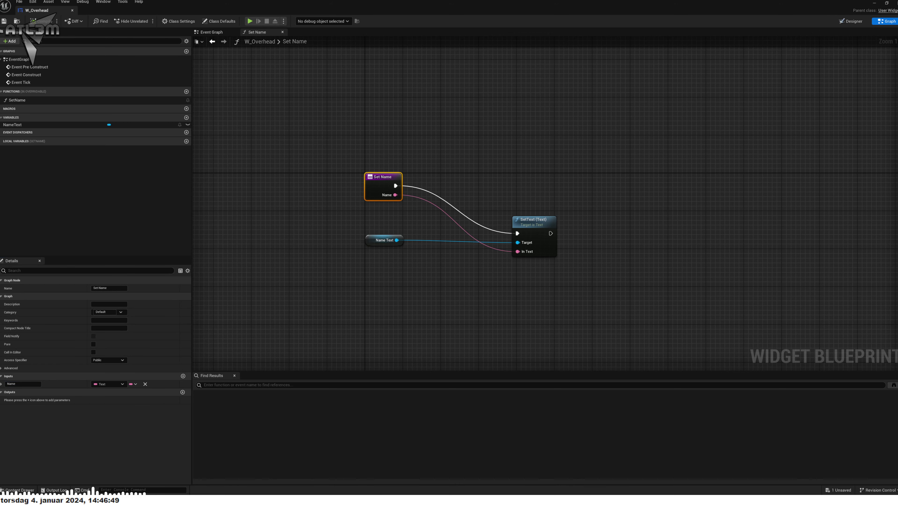
{"action": "key", "text": "alt+F4"}
Step: Create a Blueprint Interface named BPI_Overhead in the Blueprints folder via the 'interface' search
{"action": "right_click", "coordinate": [401, 371]}
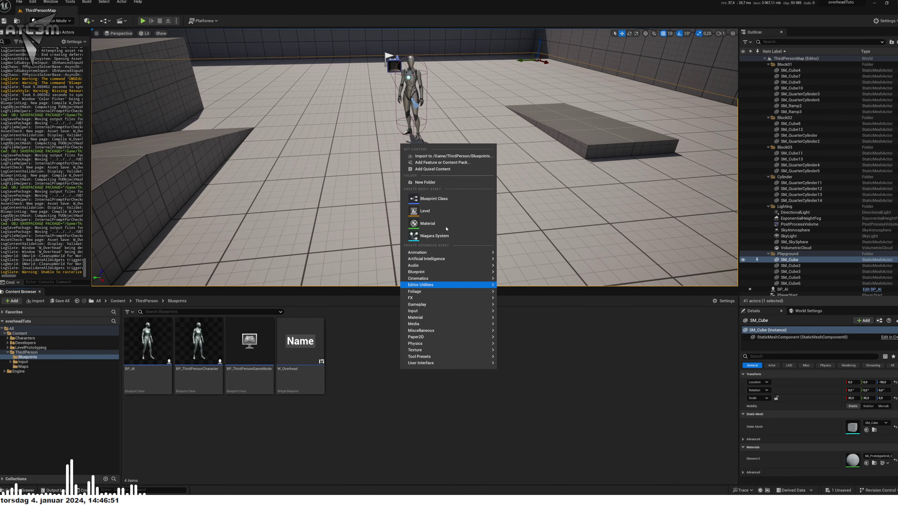
{"action": "type", "text": "interface"}
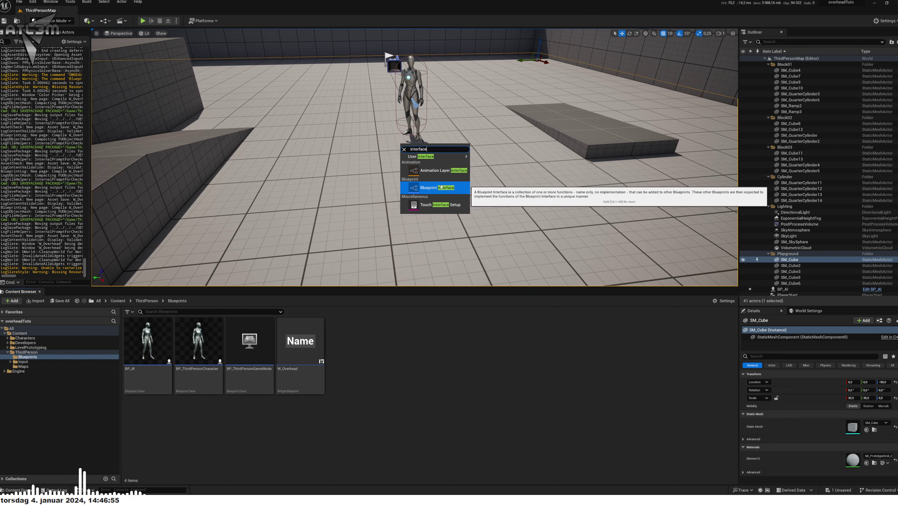
{"action": "left_click", "coordinate": [435, 189]}
{"action": "type", "text": "BPI_Overhead"}
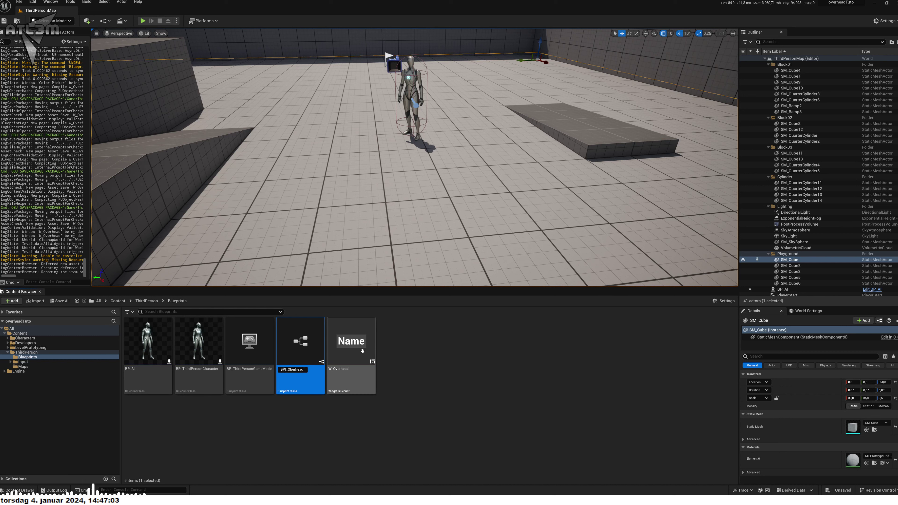
{"action": "key", "text": "Return"}
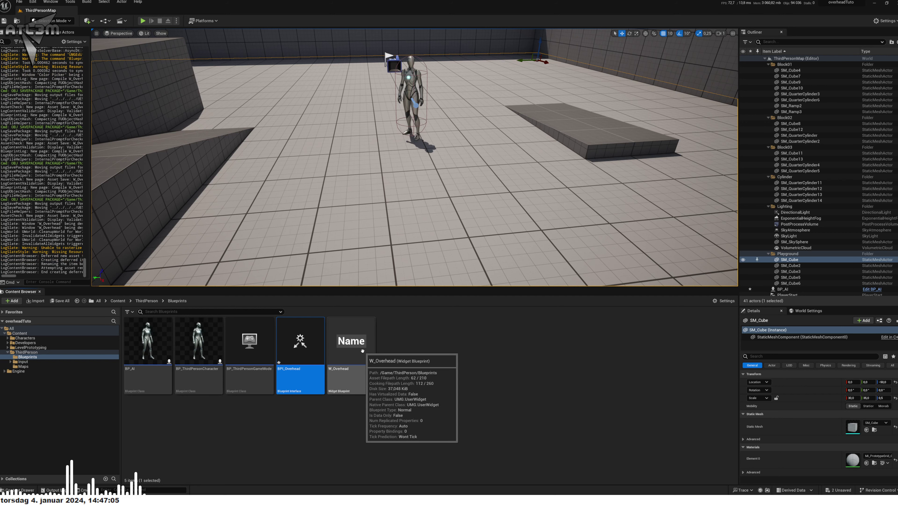
{"action": "right_click", "coordinate": [292, 350]}
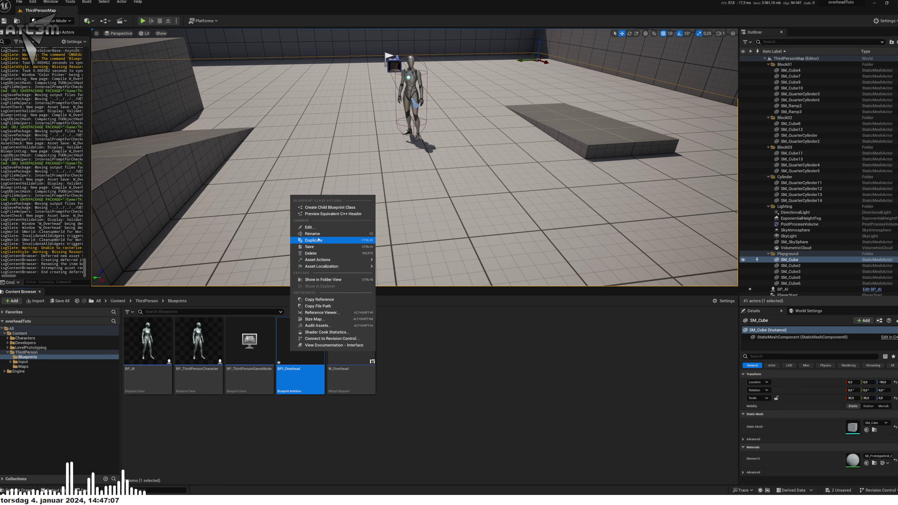
Step: Save BPI_Overhead and open it alongside the W_Overhead editor in separate windows
{"action": "left_click", "coordinate": [321, 247]}
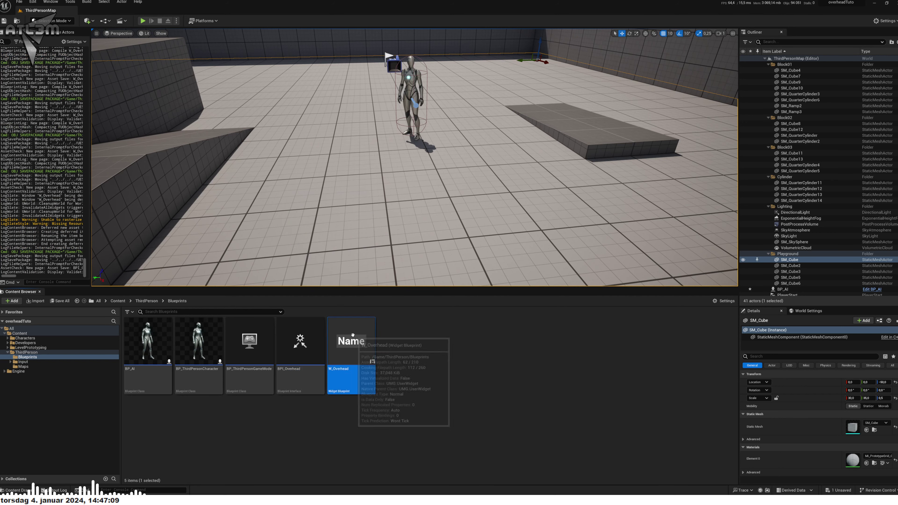
{"action": "double_click", "coordinate": [351, 341]}
{"action": "double_click", "coordinate": [125, 10]}
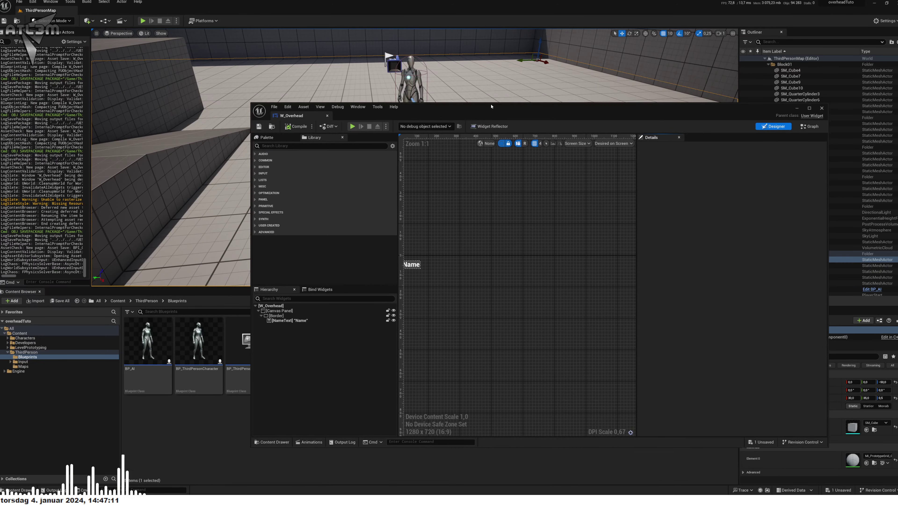
{"action": "left_click_drag", "start_coordinate": [505, 120], "coordinate": [386, 405]}
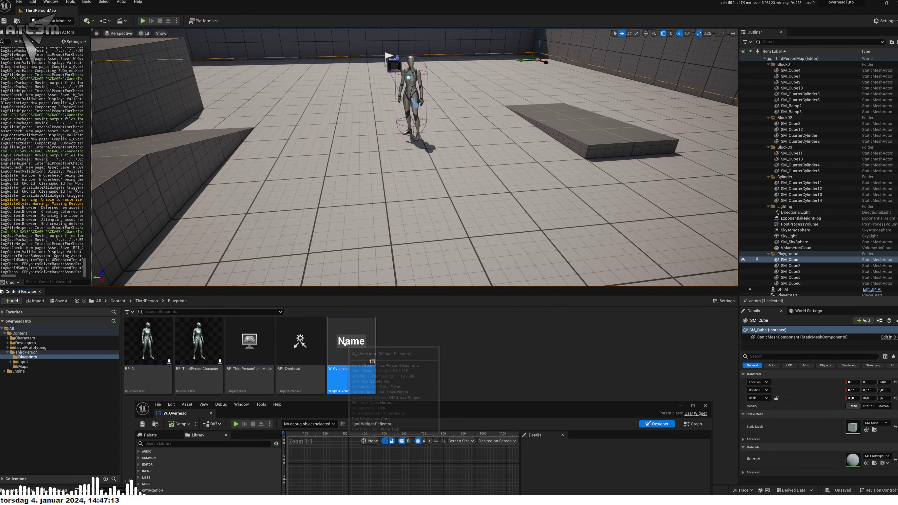
{"action": "double_click", "coordinate": [301, 341]}
{"action": "left_click_drag", "start_coordinate": [479, 404], "coordinate": [514, 73]}
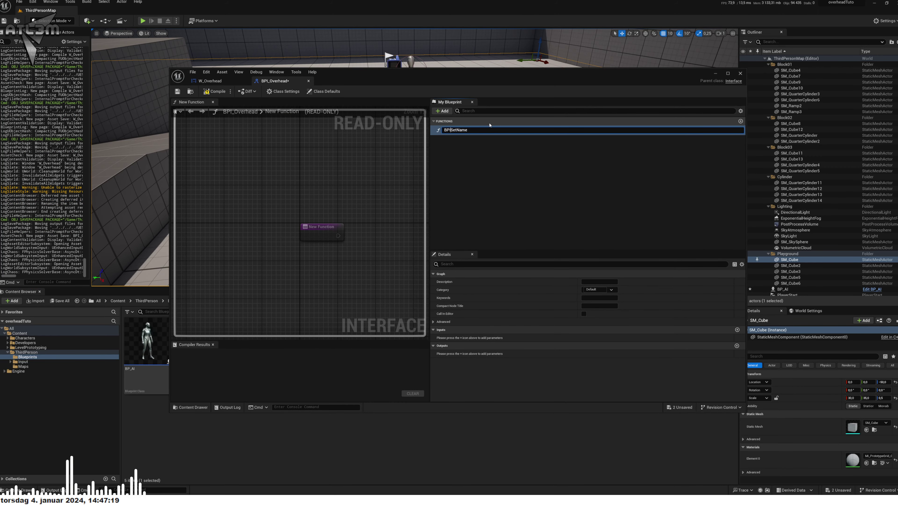
Step: Define BPI_SetName with a Text input Name and compact title SetName, then compile and save
{"action": "key", "text": "Return"}
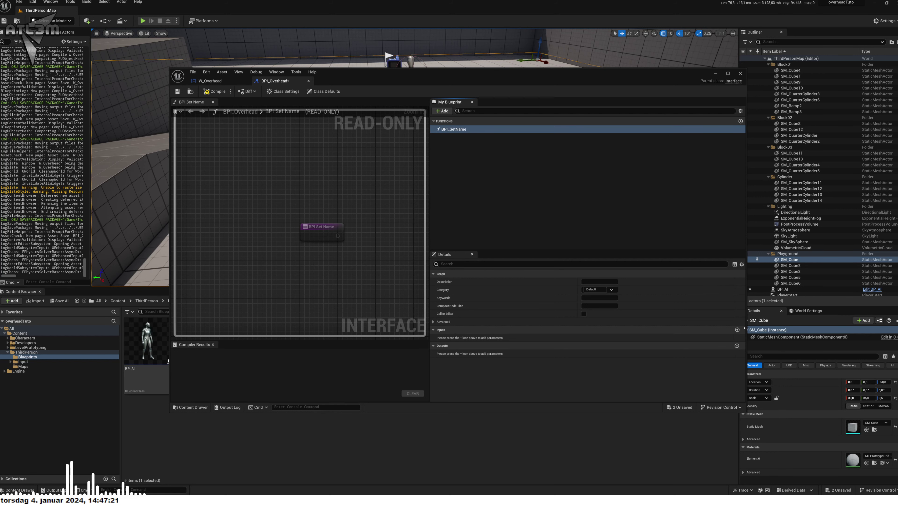
{"action": "left_click", "coordinate": [738, 330]}
{"action": "type", "text": "Name"}
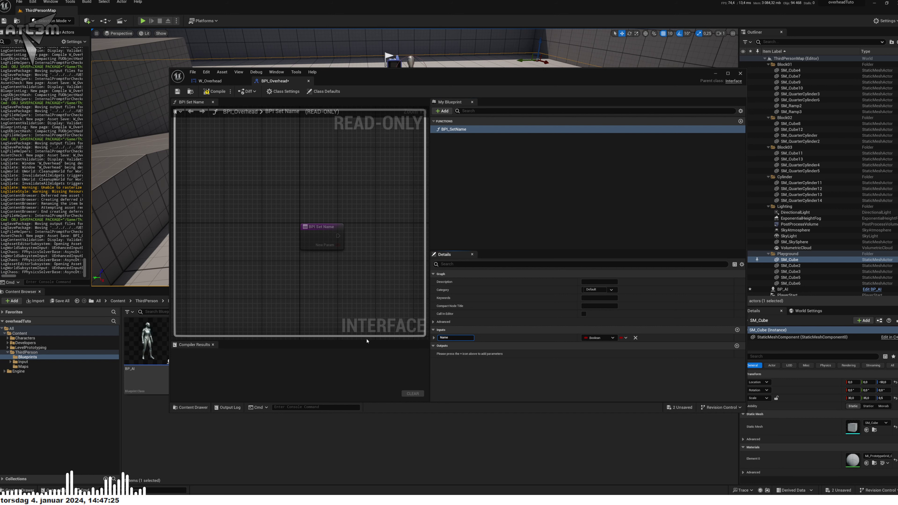
{"action": "key", "text": "Return"}
{"action": "left_click", "coordinate": [600, 338]}
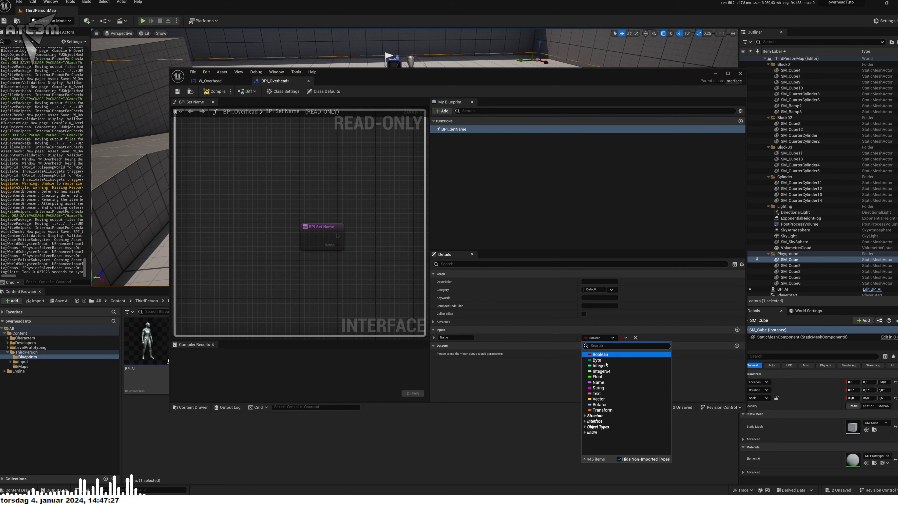
{"action": "left_click", "coordinate": [606, 393]}
{"action": "left_click", "coordinate": [599, 306]}
{"action": "type", "text": "SetName"}
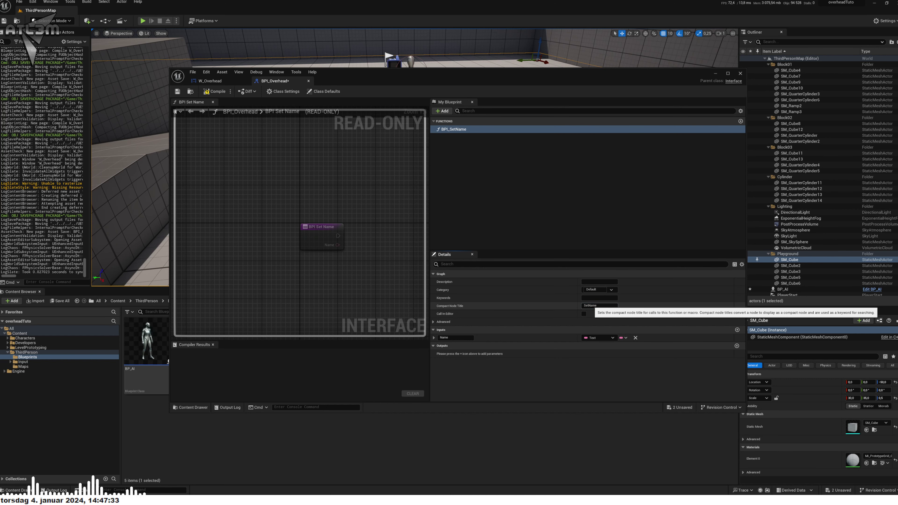
{"action": "left_click", "coordinate": [214, 91]}
{"action": "left_click", "coordinate": [177, 91]}
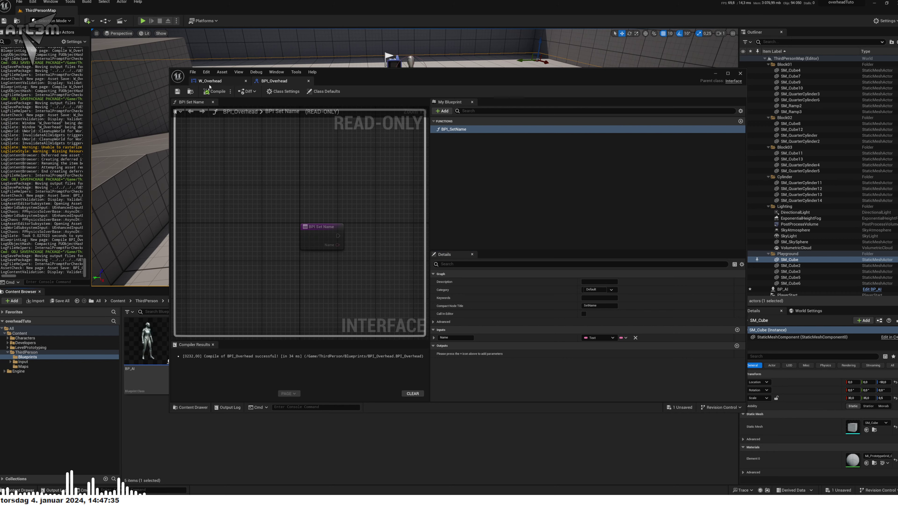
{"action": "left_click", "coordinate": [210, 81]}
Step: In W_Overhead's Class Settings, add BPI_Overhead under Implemented Interfaces
{"action": "left_click_drag", "start_coordinate": [396, 74], "coordinate": [396, 3]}
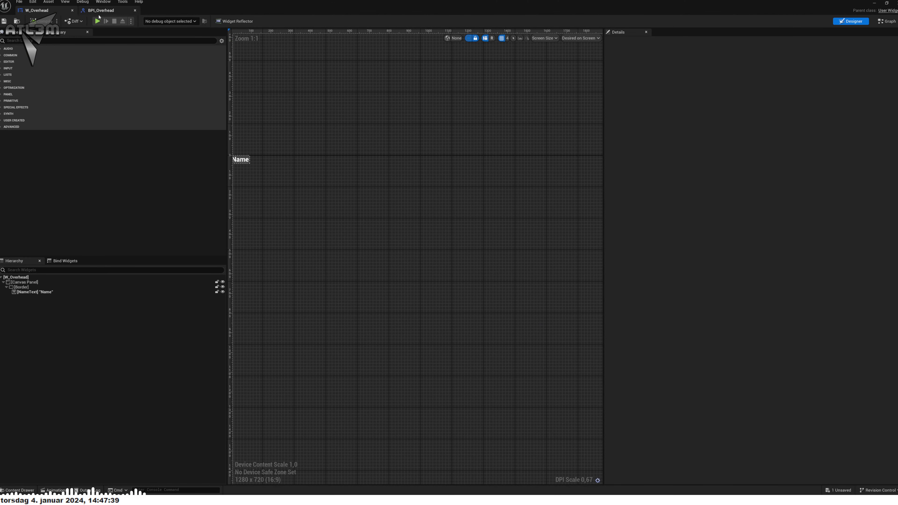
{"action": "left_click", "coordinate": [102, 10]}
{"action": "left_click", "coordinate": [36, 11]}
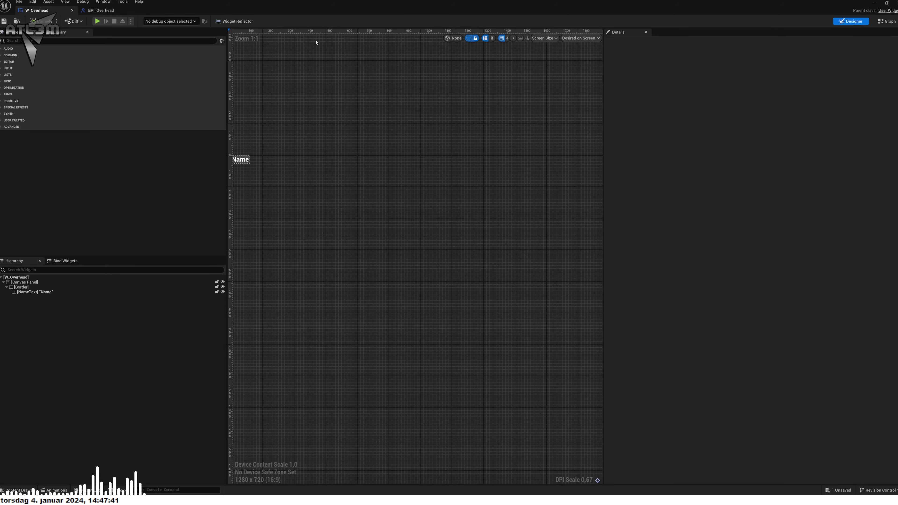
{"action": "left_click", "coordinate": [892, 20]}
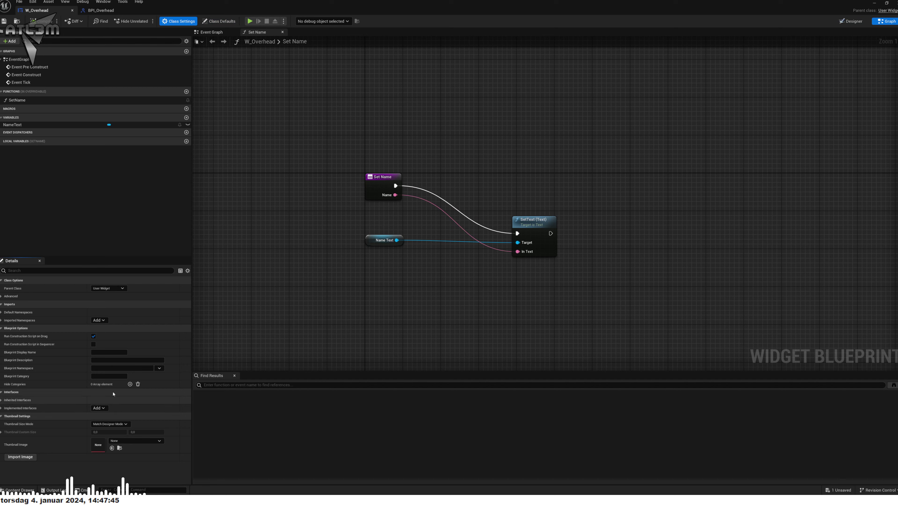
{"action": "left_click", "coordinate": [103, 321]}
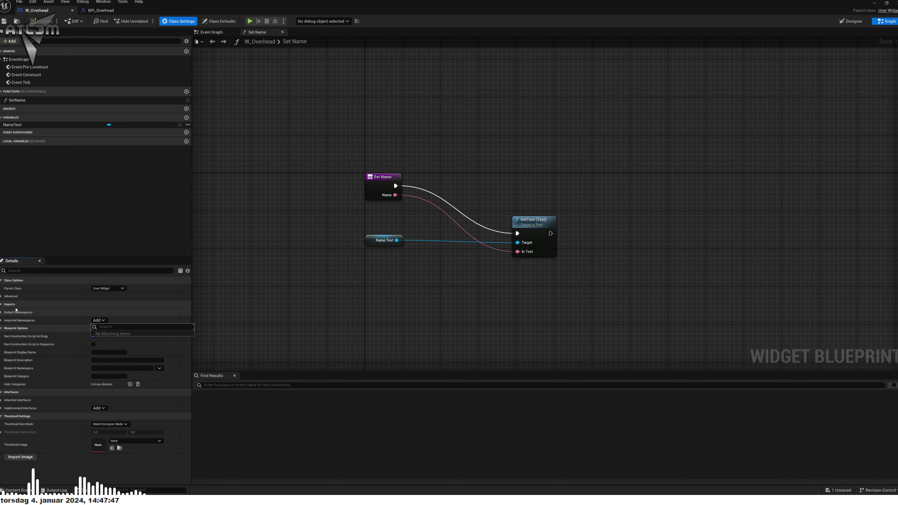
{"action": "left_click", "coordinate": [48, 446]}
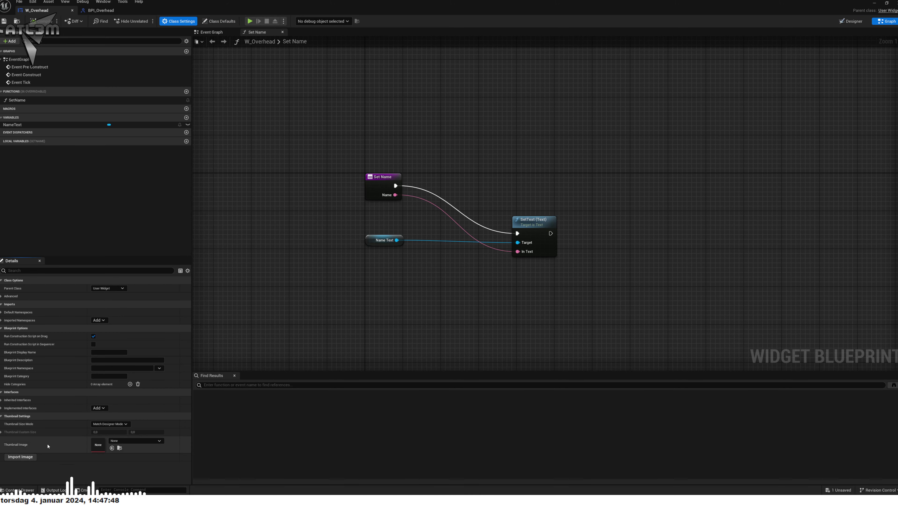
{"action": "left_click", "coordinate": [99, 409]}
{"action": "type", "text": "bpi"}
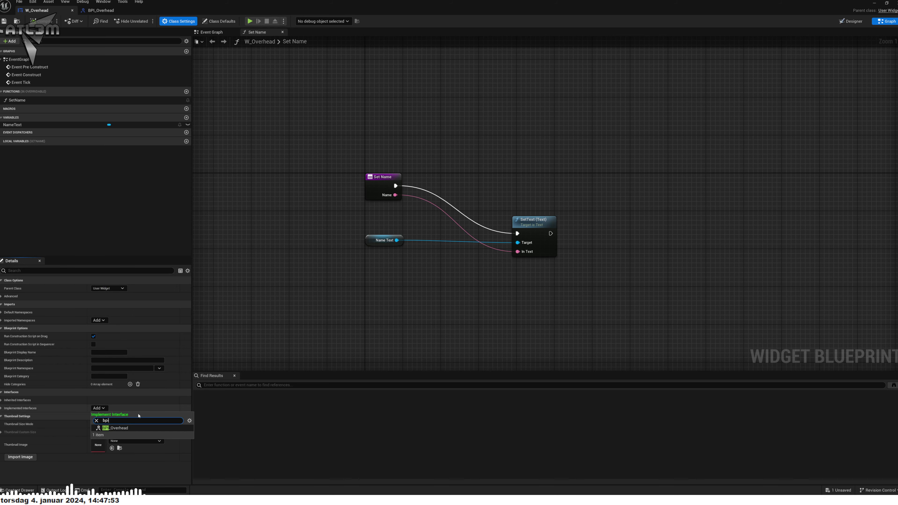
{"action": "left_click", "coordinate": [116, 428]}
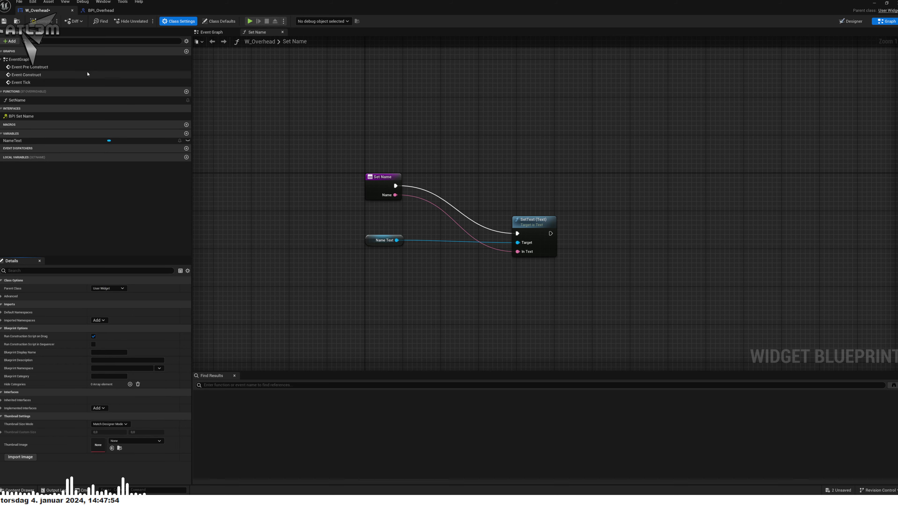
Step: Wire Event BPI Set Name's Name into a SetName call, then return to the level editor
{"action": "double_click", "coordinate": [21, 116]}
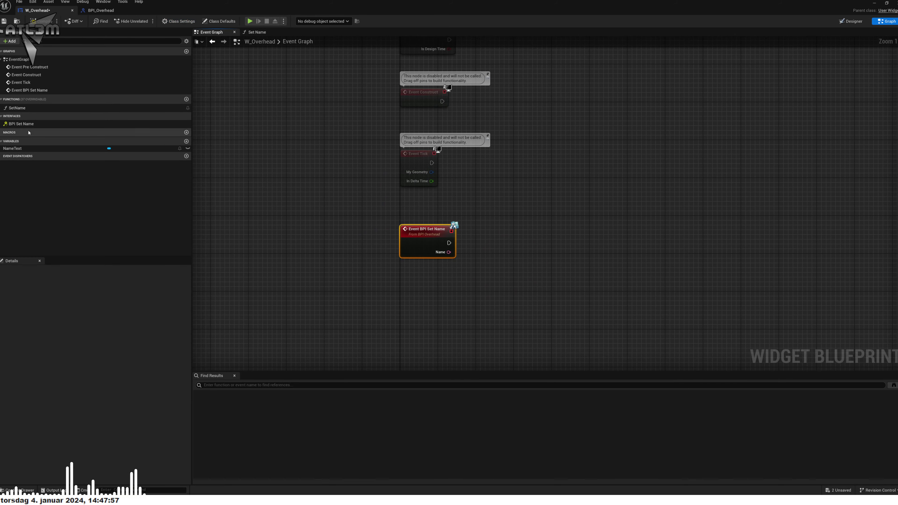
{"action": "left_click", "coordinate": [31, 109]}
{"action": "left_click_drag", "start_coordinate": [31, 112], "coordinate": [513, 223]}
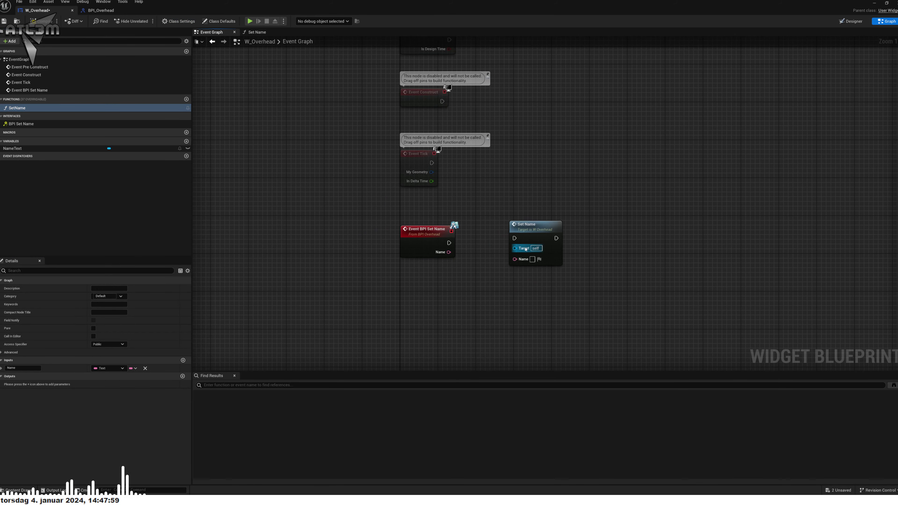
{"action": "mouse_move", "coordinate": [514, 259]}
{"action": "left_mouse_down"}
{"action": "mouse_move", "coordinate": [451, 255]}
{"action": "mouse_move", "coordinate": [515, 238]}
{"action": "mouse_move", "coordinate": [505, 244]}
{"action": "left_mouse_up"}
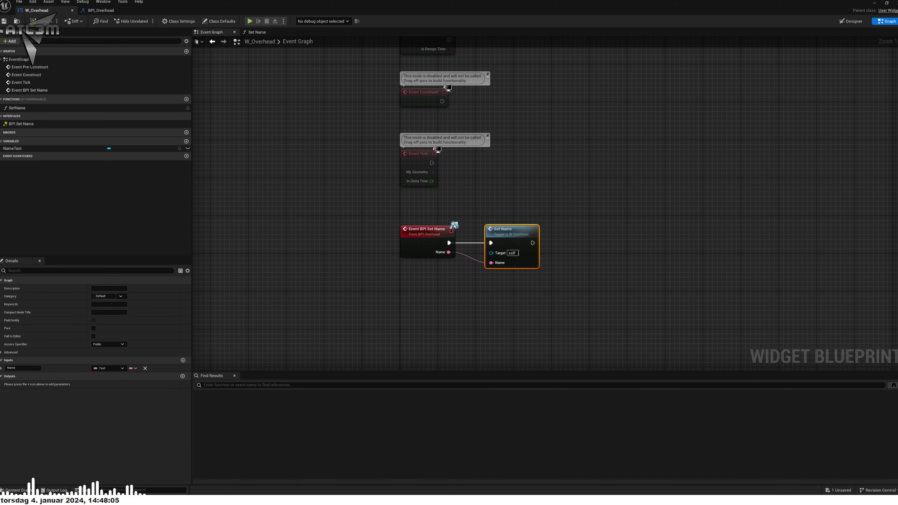
{"action": "key", "text": "alt+Tab"}
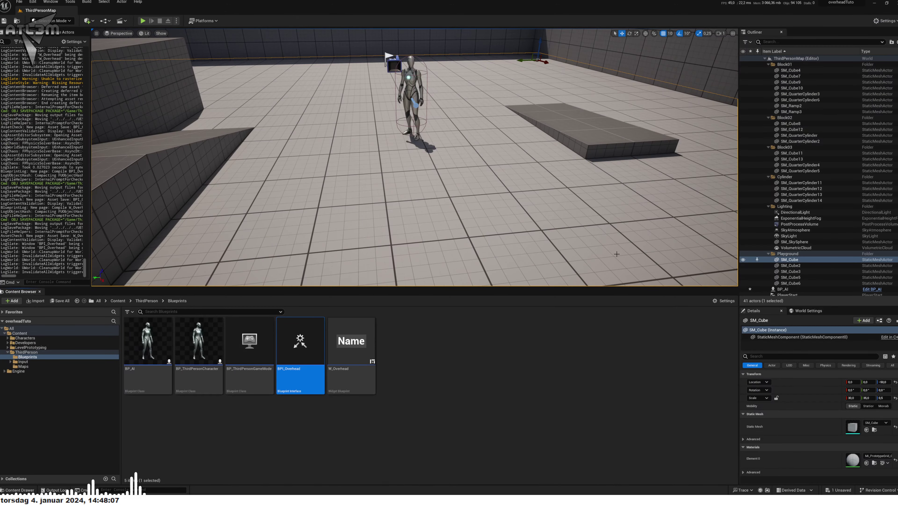
Step: Open BP_AI and add a Sphere Collision component
{"action": "double_click", "coordinate": [135, 344]}
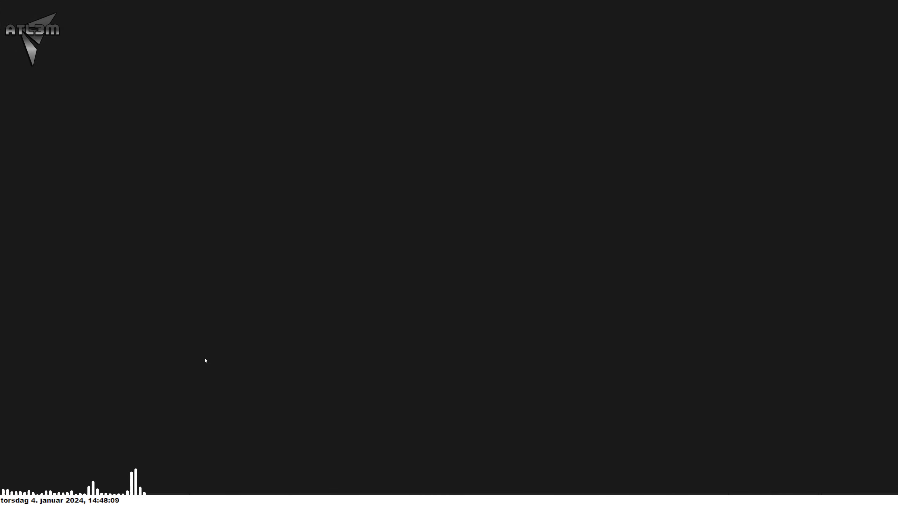
{"action": "left_click", "coordinate": [12, 40]}
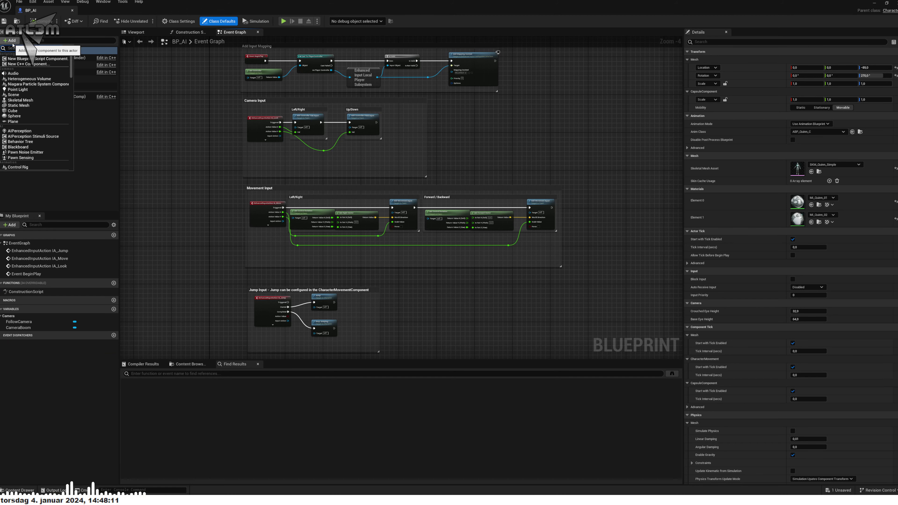
{"action": "type", "text": "col"}
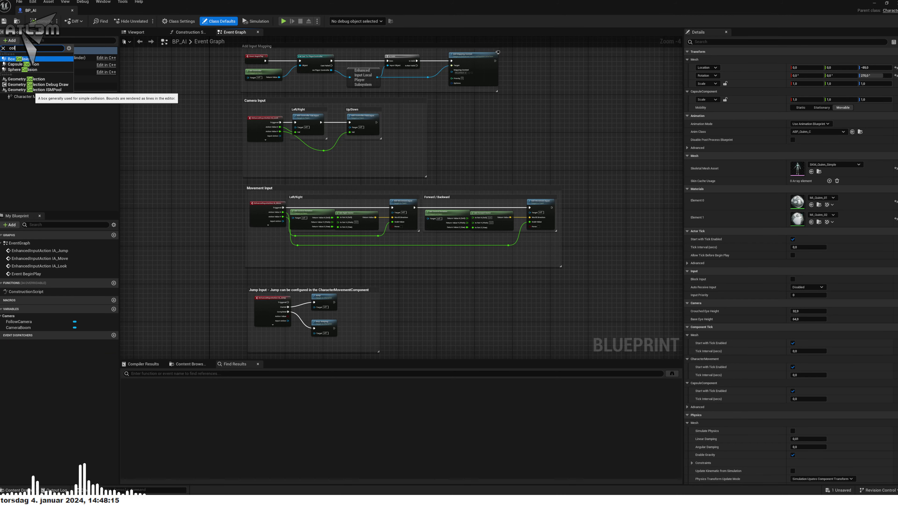
{"action": "left_click", "coordinate": [21, 69]}
{"action": "type", "text": "OverlapBall"}
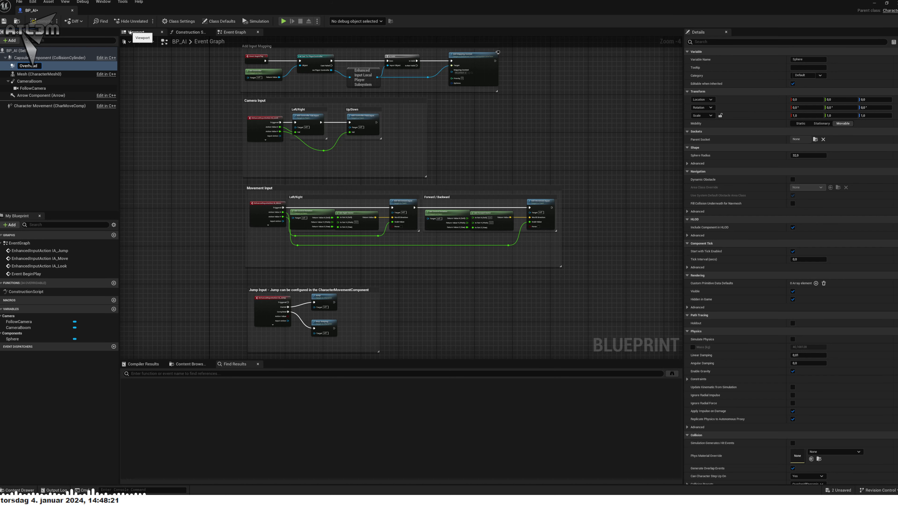
{"action": "key", "text": "Return"}
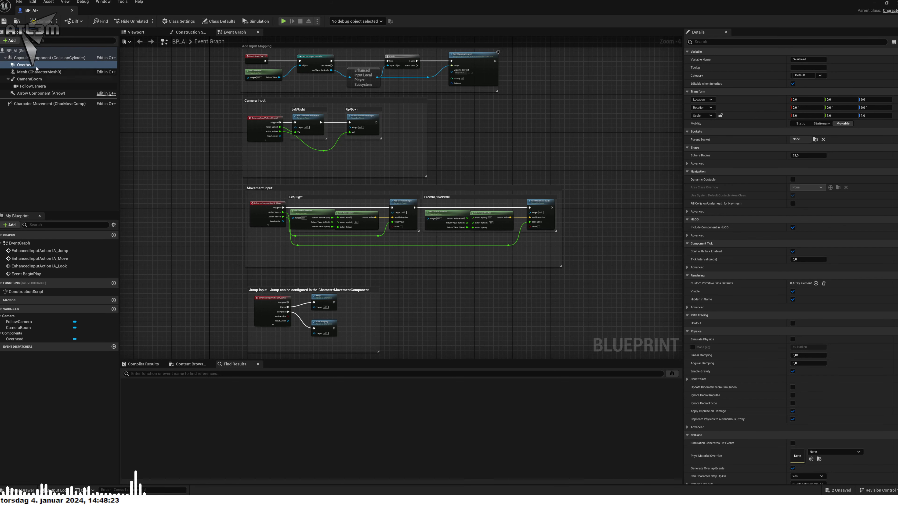
Step: Rename the sphere to OverheadCol and enlarge its Sphere Radius to about 167
{"action": "right_click", "coordinate": [35, 65]}
{"action": "left_click", "coordinate": [54, 105]}
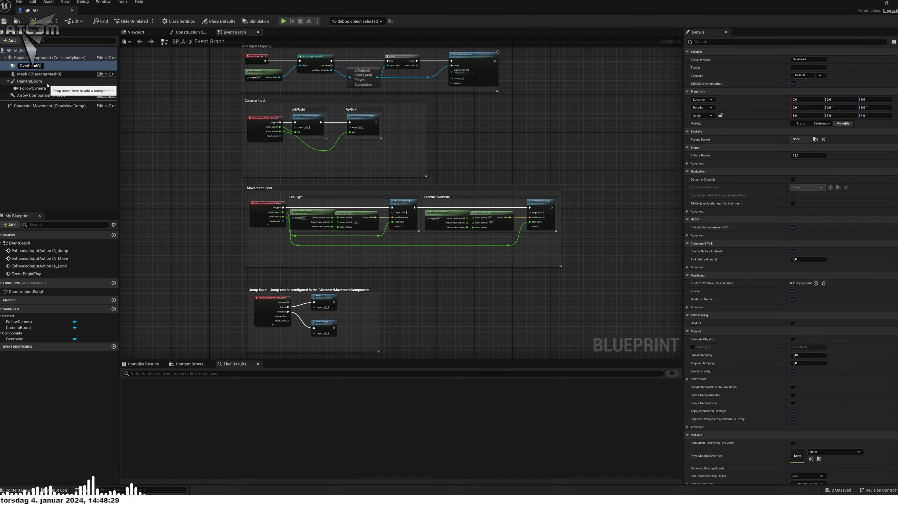
{"action": "key", "text": "Return"}
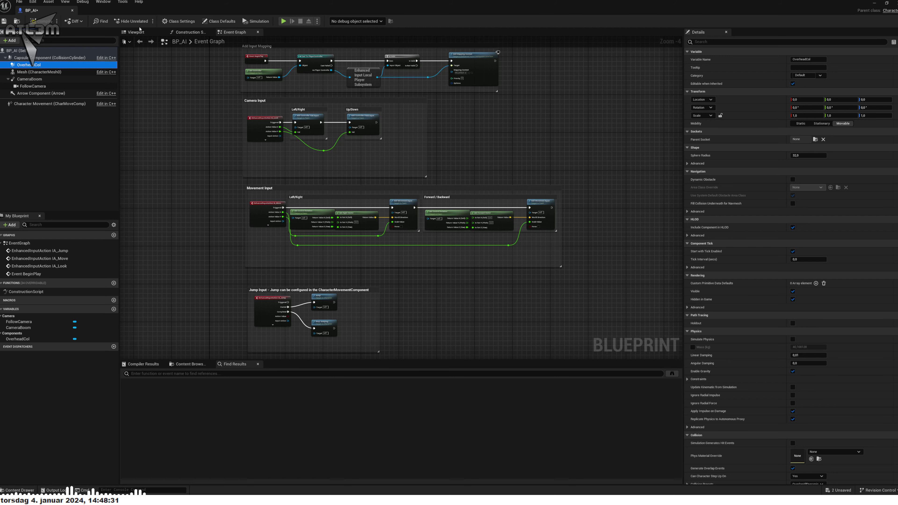
{"action": "left_click", "coordinate": [140, 30]}
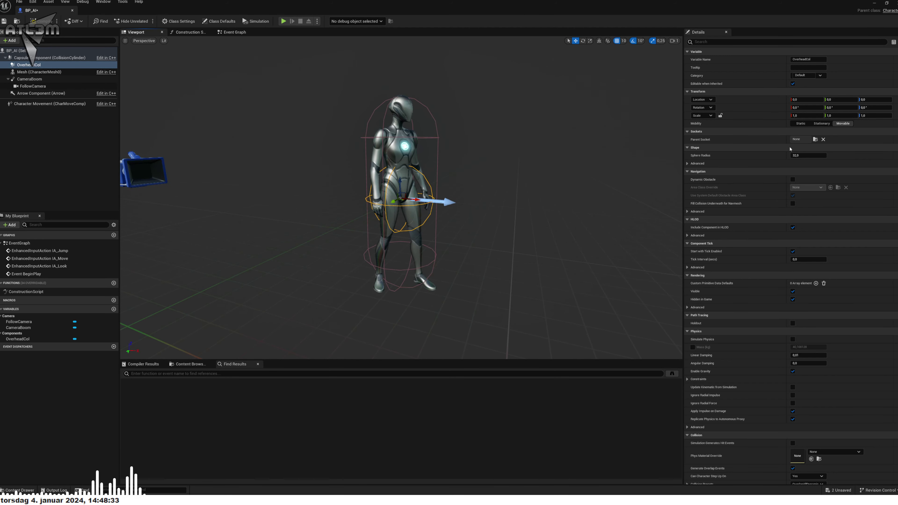
{"action": "left_click_drag", "start_coordinate": [804, 155], "coordinate": [860, 155]}
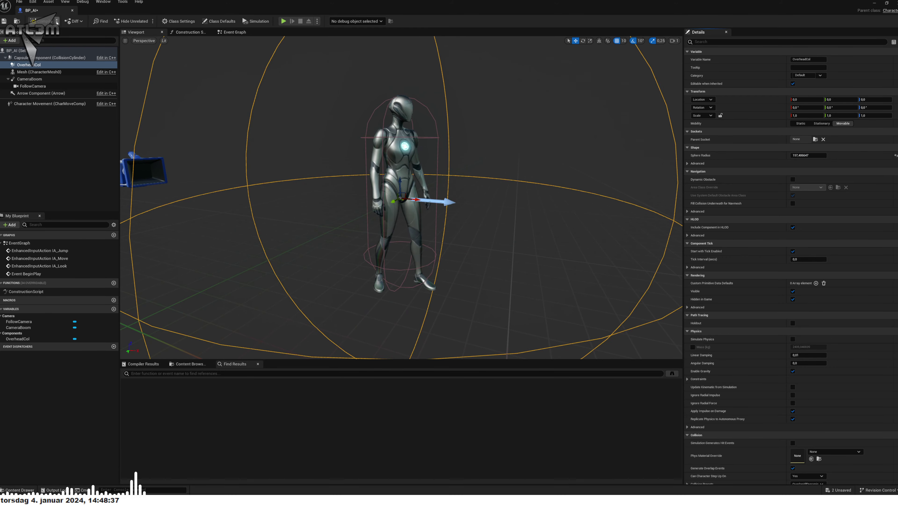
{"action": "scroll", "coordinate": [531, 248], "scroll_direction": "up", "scroll_amount": 2}
{"action": "scroll", "coordinate": [801, 320], "scroll_direction": "down", "scroll_amount": 6}
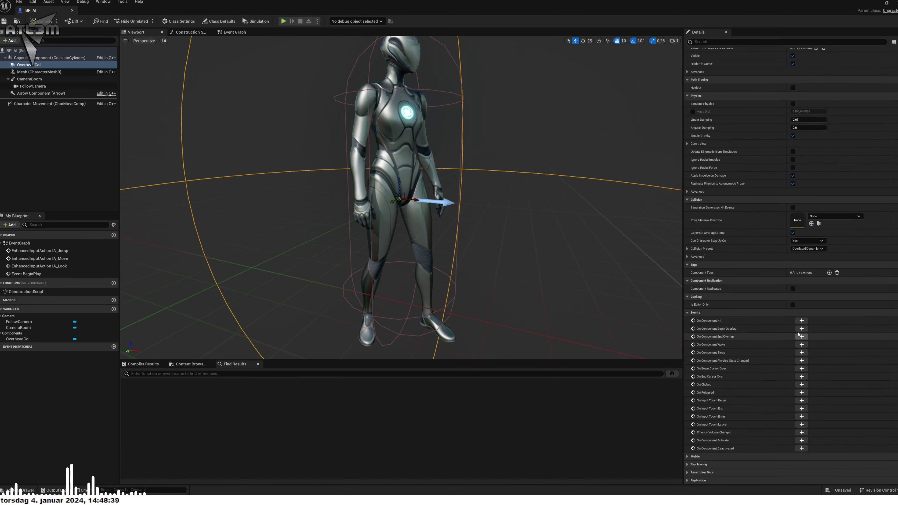
Step: Add OverheadCol Begin and End Overlap events and an Actor Has Tag check on Other Actor
{"action": "left_click", "coordinate": [802, 328]}
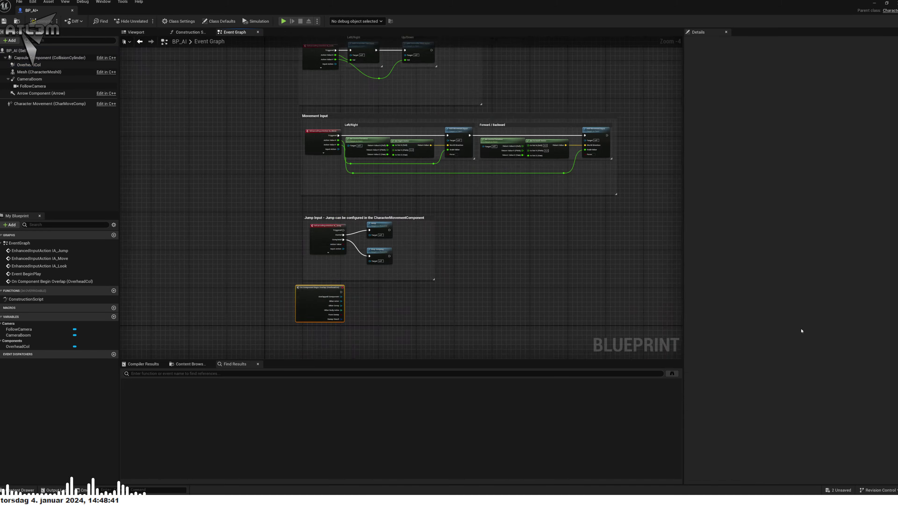
{"action": "left_click", "coordinate": [28, 65]}
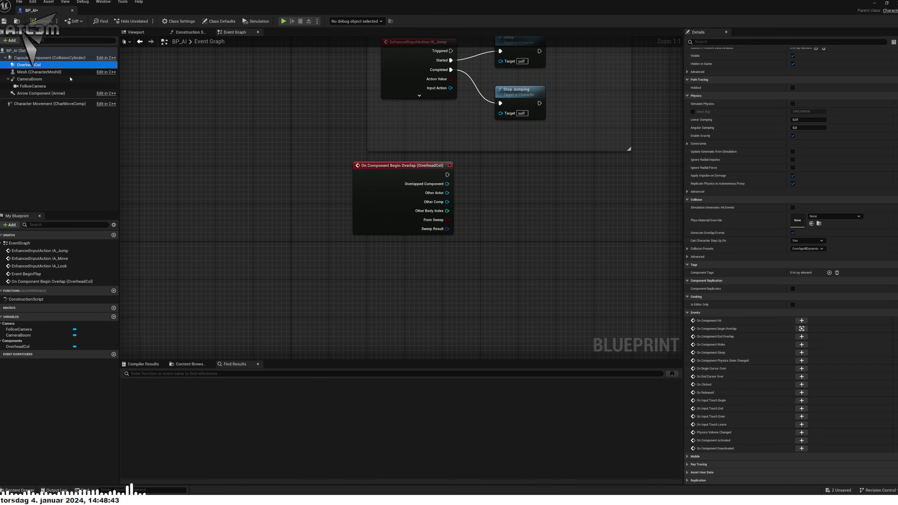
{"action": "left_click", "coordinate": [802, 336]}
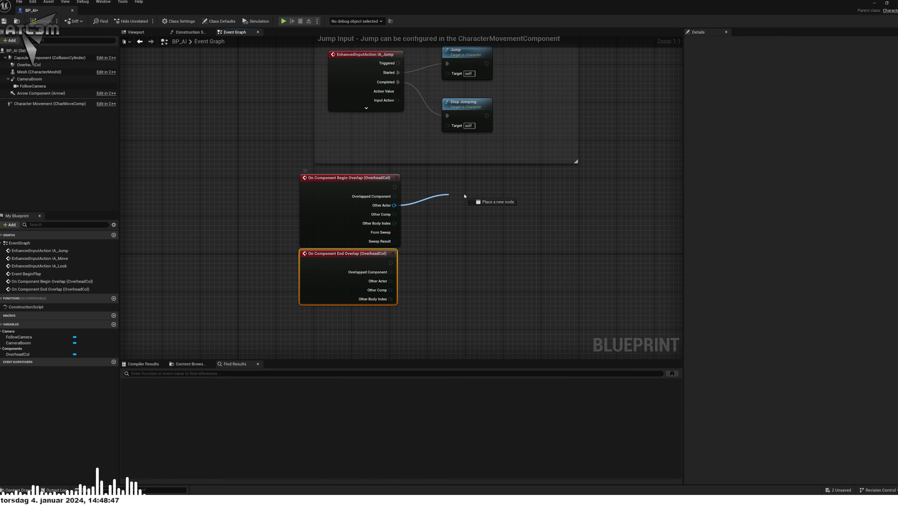
{"action": "left_click_drag", "start_coordinate": [395, 205], "coordinate": [468, 194]}
{"action": "type", "text": "has tag"}
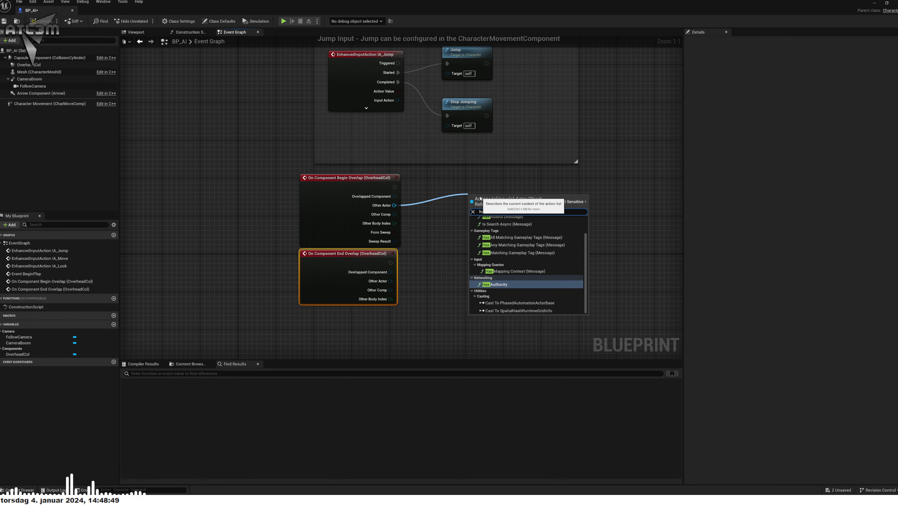
{"action": "left_click", "coordinate": [492, 225]}
{"action": "type", "text": "Player"}
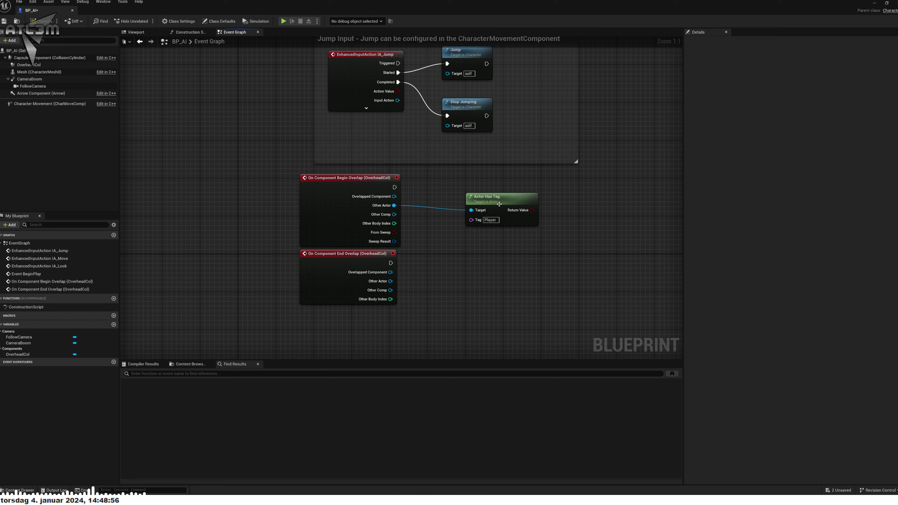
Step: Duplicate the Player Actor Has Tag check for End Overlap's Other Actor and tidy the layout
{"action": "left_click", "coordinate": [499, 204]}
{"action": "key", "text": "ctrl+c"}
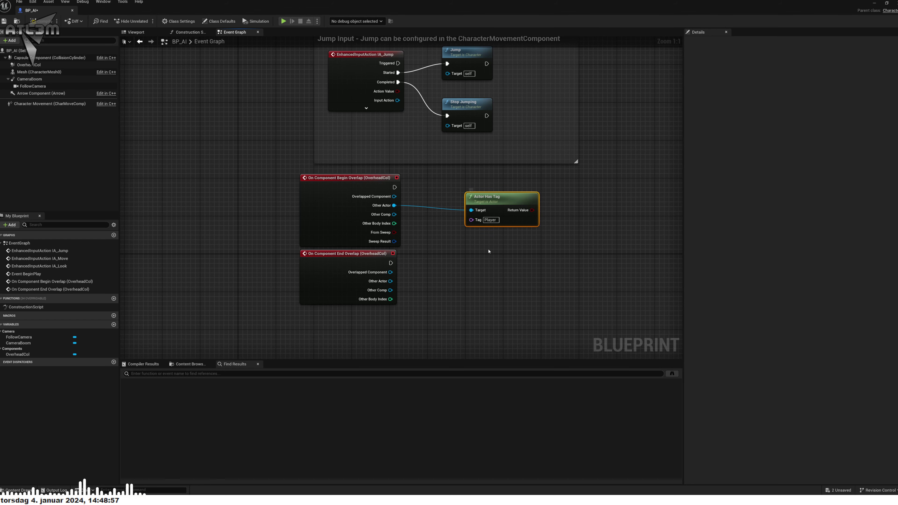
{"action": "key", "text": "ctrl+v"}
{"action": "left_click_drag", "start_coordinate": [390, 281], "coordinate": [486, 263]}
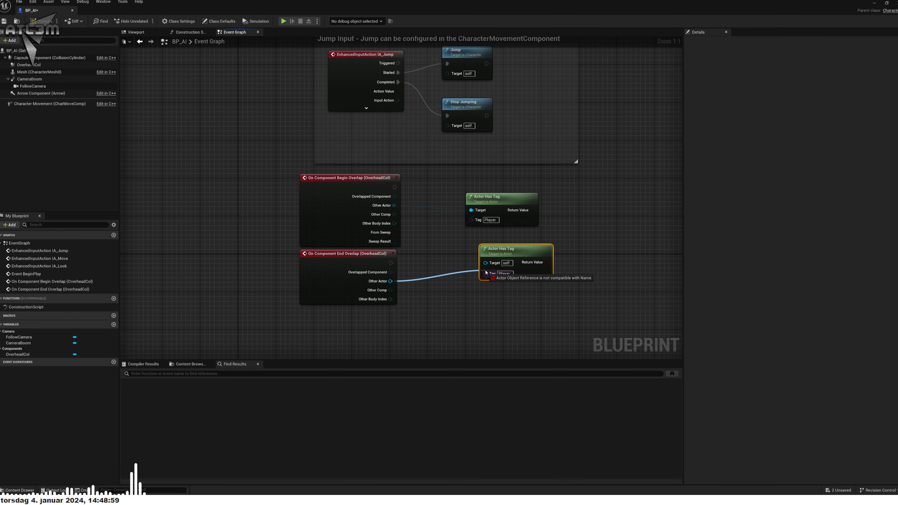
{"action": "left_click_drag", "start_coordinate": [396, 264], "coordinate": [581, 260]}
{"action": "right_click_drag", "start_coordinate": [619, 227], "coordinate": [532, 230]}
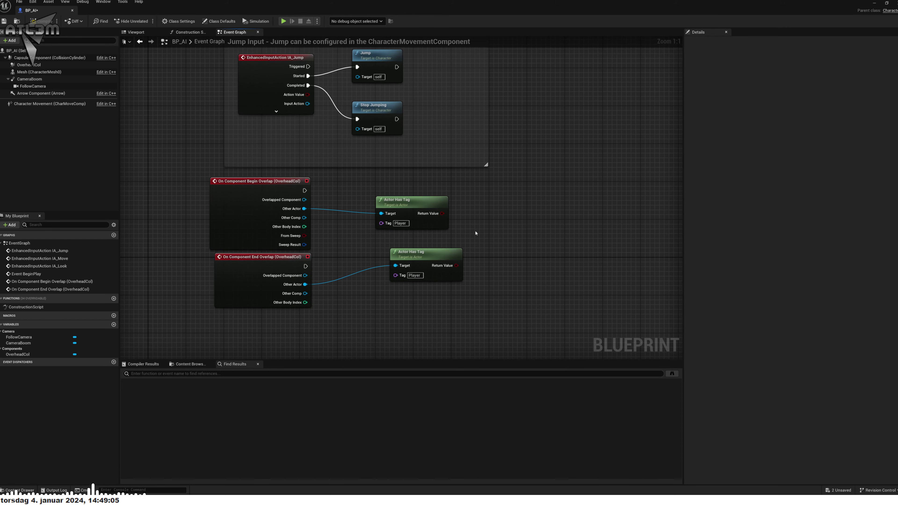
{"action": "left_click_drag", "start_coordinate": [428, 260], "coordinate": [416, 279]}
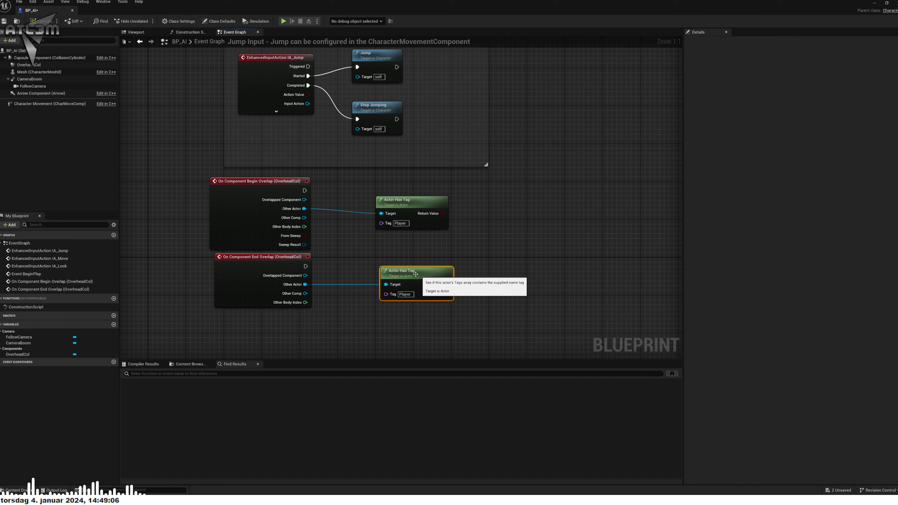
{"action": "left_click", "coordinate": [9, 39]}
Step: Add a Widget component and a Widget Set Visibility node driven by Begin Overlap
{"action": "type", "text": "wid"}
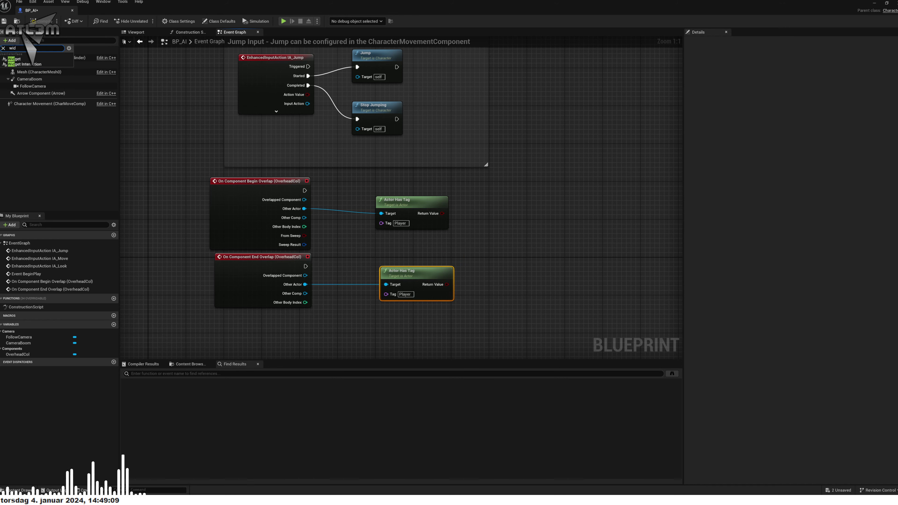
{"action": "left_click", "coordinate": [24, 58]}
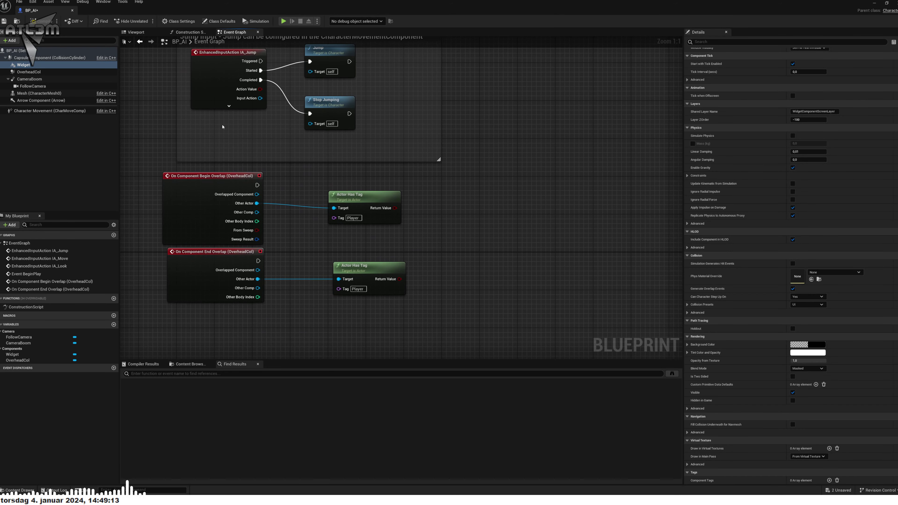
{"action": "left_click_drag", "start_coordinate": [48, 68], "coordinate": [534, 202]}
{"action": "type", "text": "Set v"}
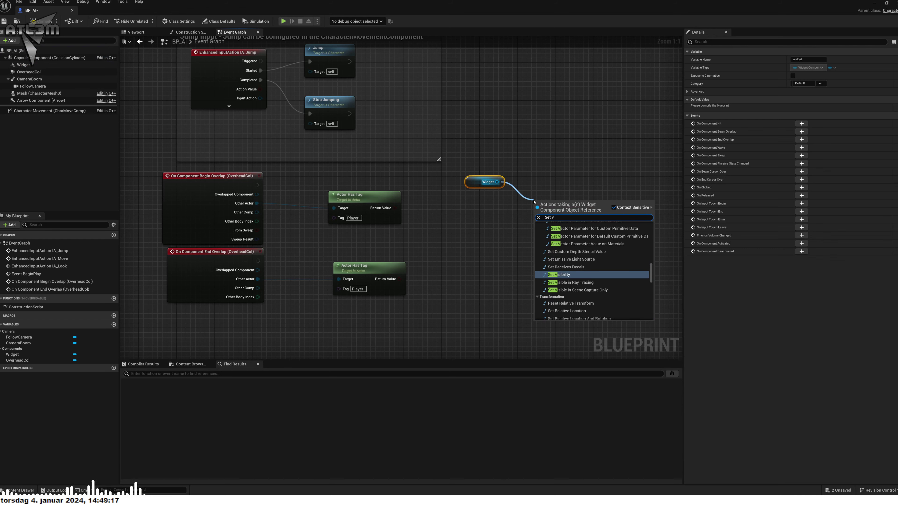
{"action": "type", "text": "is"}
{"action": "left_click", "coordinate": [580, 232]}
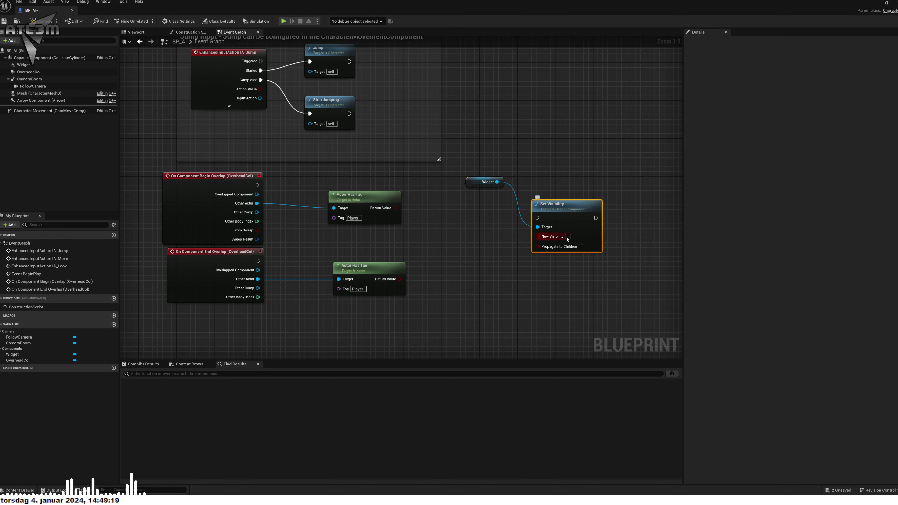
{"action": "mouse_move", "coordinate": [568, 208]}
{"action": "left_mouse_down"}
{"action": "mouse_move", "coordinate": [568, 170]}
{"action": "mouse_move", "coordinate": [257, 185]}
{"action": "left_mouse_up"}
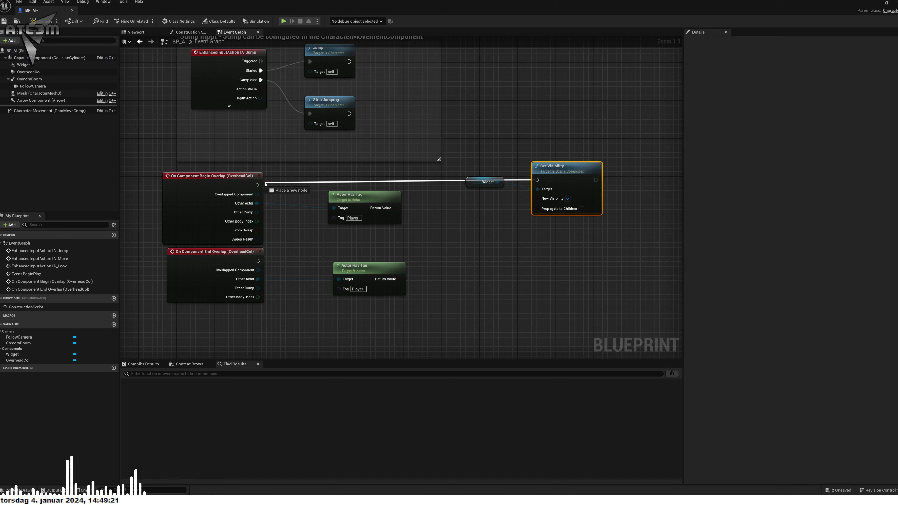
{"action": "left_click_drag", "start_coordinate": [567, 176], "coordinate": [567, 180]}
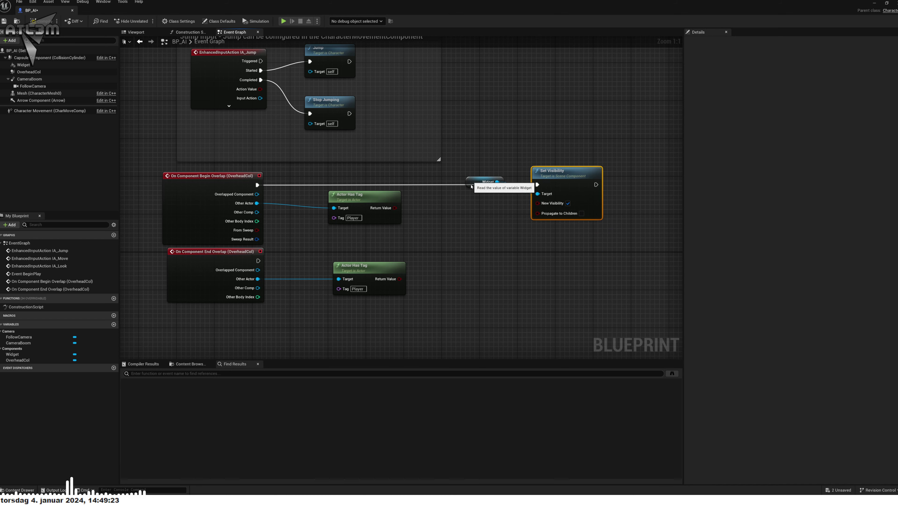
{"action": "mouse_move", "coordinate": [469, 185]}
{"action": "left_mouse_down"}
{"action": "mouse_move", "coordinate": [549, 161]}
{"action": "mouse_move", "coordinate": [540, 165]}
{"action": "left_mouse_up"}
Step: Duplicate the Widget and Set Visibility pair and drive it from End Overlap
{"action": "left_click", "coordinate": [566, 177], "text": "ctrl"}
{"action": "key", "text": "ctrl+c"}
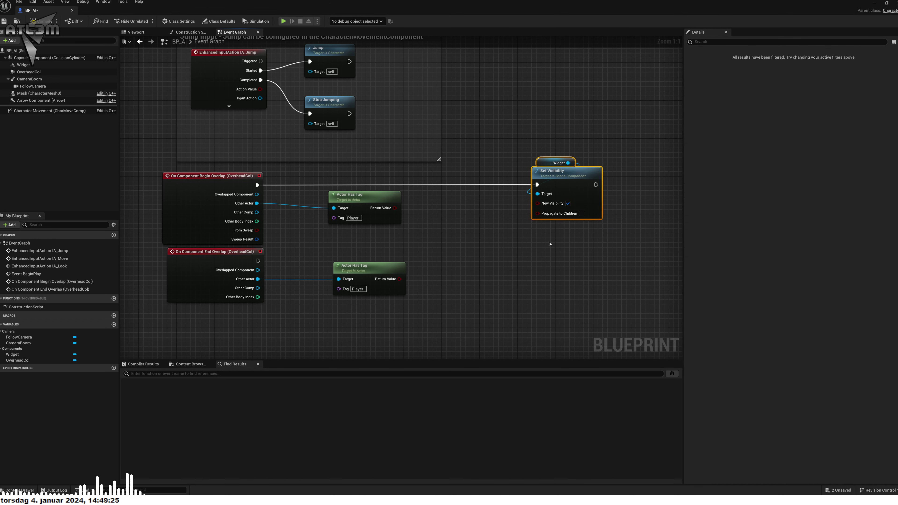
{"action": "key", "text": "ctrl+v"}
{"action": "left_click_drag", "start_coordinate": [543, 261], "coordinate": [258, 261]}
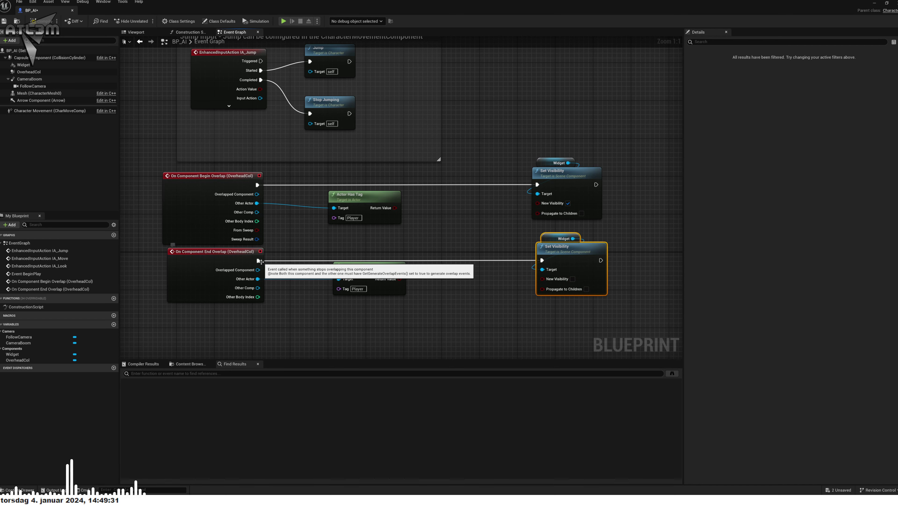
Step: Insert a Branch after each overlap event, conditioned on the Player tag check
{"action": "left_click_drag", "start_coordinate": [258, 261], "coordinate": [461, 261]}
{"action": "type", "text": "br"}
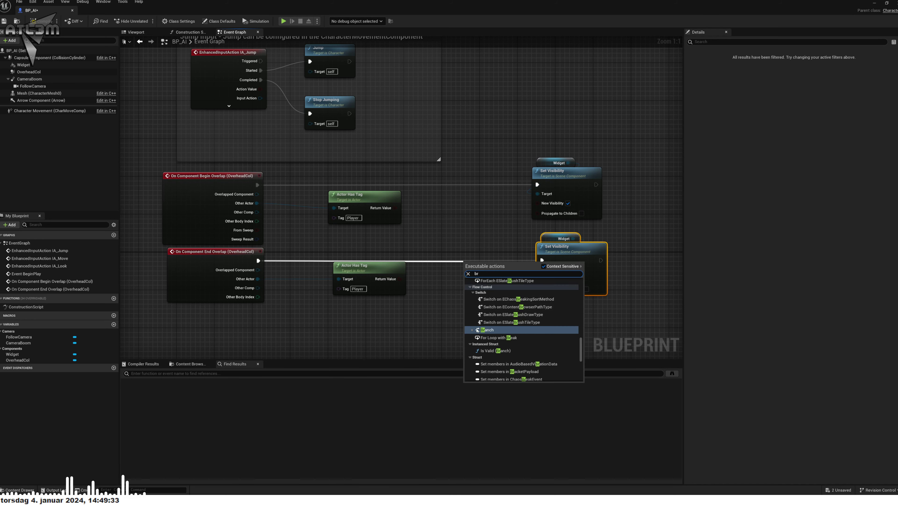
{"action": "left_click", "coordinate": [477, 330]}
{"action": "mouse_move", "coordinate": [257, 184]}
{"action": "left_mouse_down"}
{"action": "mouse_move", "coordinate": [442, 197]}
{"action": "mouse_move", "coordinate": [388, 209]}
{"action": "left_mouse_up"}
{"action": "type", "text": "br"}
{"action": "left_click", "coordinate": [467, 262]}
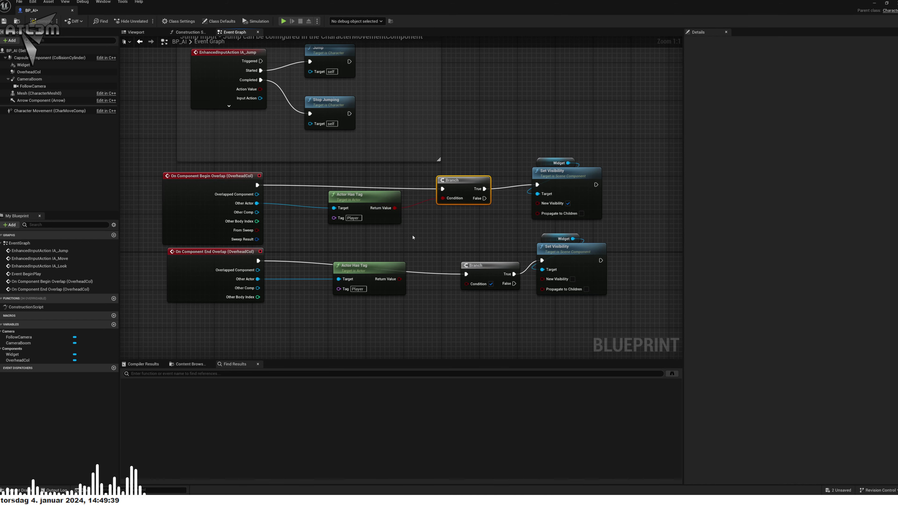
{"action": "mouse_move", "coordinate": [400, 279]}
{"action": "left_mouse_down"}
{"action": "mouse_move", "coordinate": [467, 284]}
{"action": "mouse_move", "coordinate": [466, 261]}
{"action": "mouse_move", "coordinate": [452, 257]}
{"action": "left_mouse_up"}
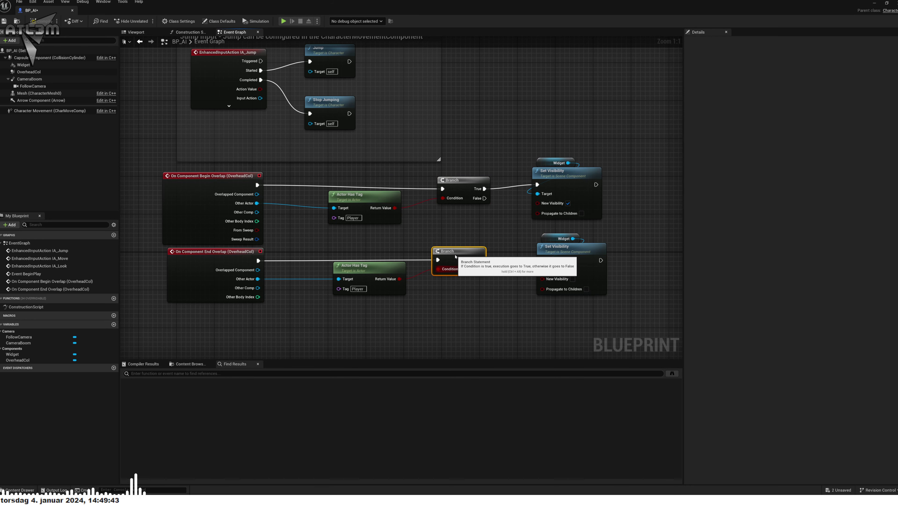
Step: Align the upper and lower Set Visibility pairs beside their Branch nodes
{"action": "left_click_drag", "start_coordinate": [471, 181], "coordinate": [461, 177]}
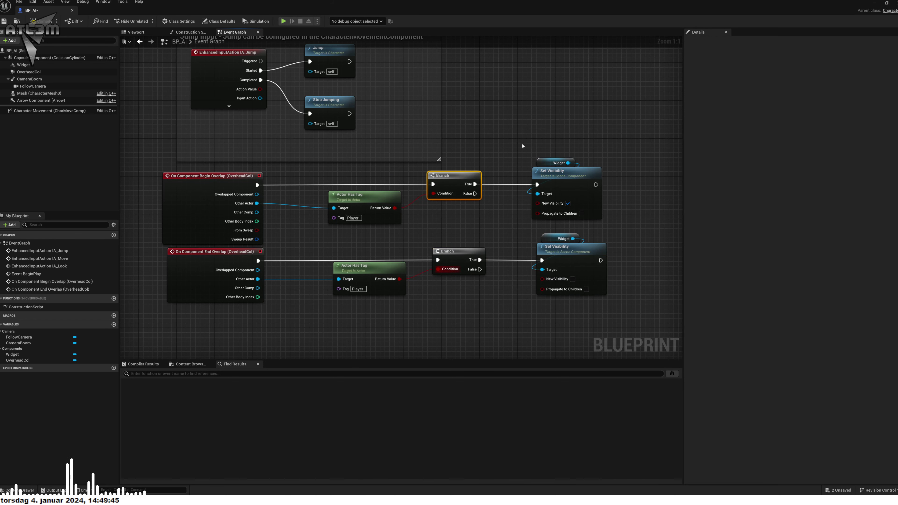
{"action": "left_click_drag", "start_coordinate": [566, 173], "coordinate": [546, 173]}
{"action": "left_click_drag", "start_coordinate": [529, 230], "coordinate": [609, 296]}
{"action": "left_click_drag", "start_coordinate": [566, 247], "coordinate": [541, 246]}
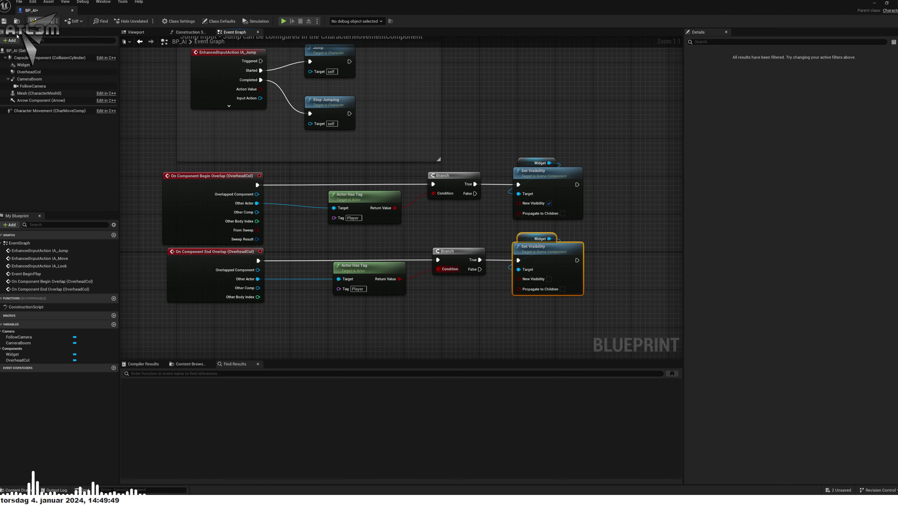
{"action": "right_click_drag", "start_coordinate": [570, 110], "coordinate": [422, 165]}
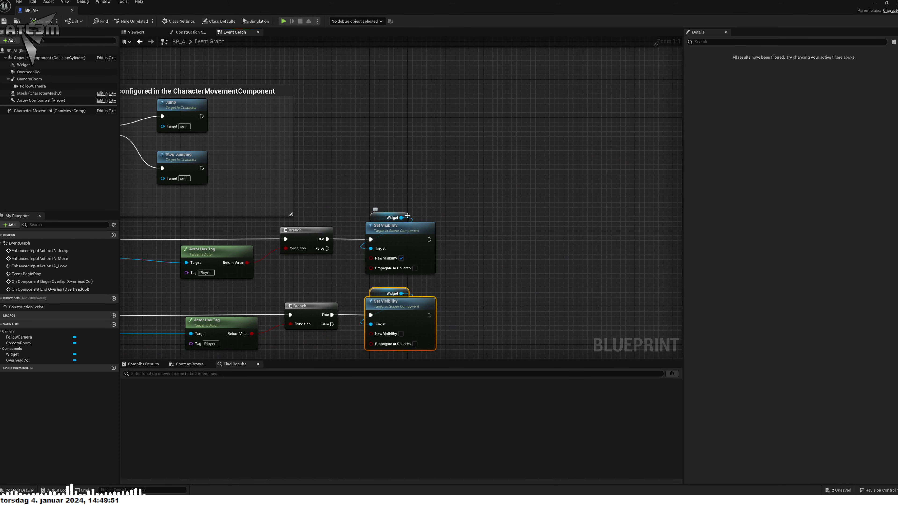
Step: Review the overlap graph layout and select the Widget component
{"action": "left_click_drag", "start_coordinate": [402, 218], "coordinate": [482, 238]}
{"action": "type", "text": "set test"}
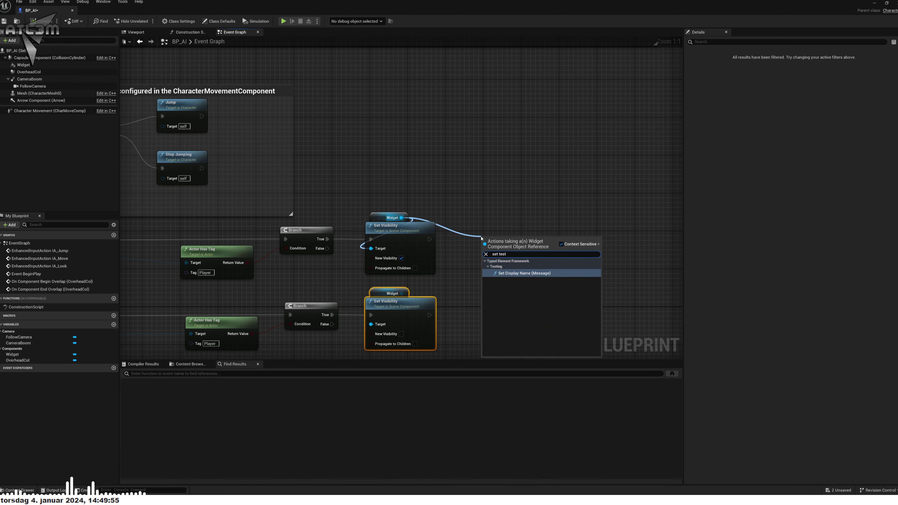
{"action": "left_click", "coordinate": [517, 181]}
{"action": "scroll", "coordinate": [451, 120], "scroll_direction": "down", "scroll_amount": 1}
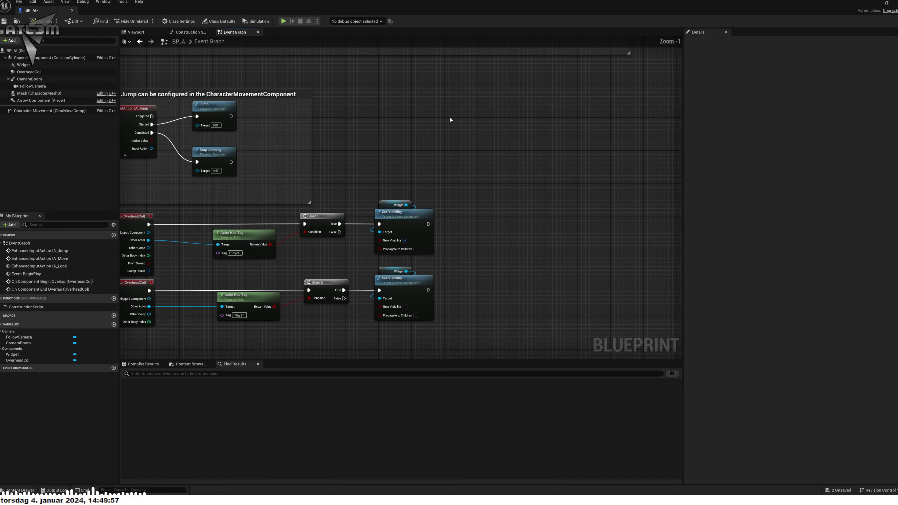
{"action": "scroll", "coordinate": [455, 152], "scroll_direction": "down", "scroll_amount": 2}
{"action": "scroll", "coordinate": [374, 177], "scroll_direction": "up", "scroll_amount": 1}
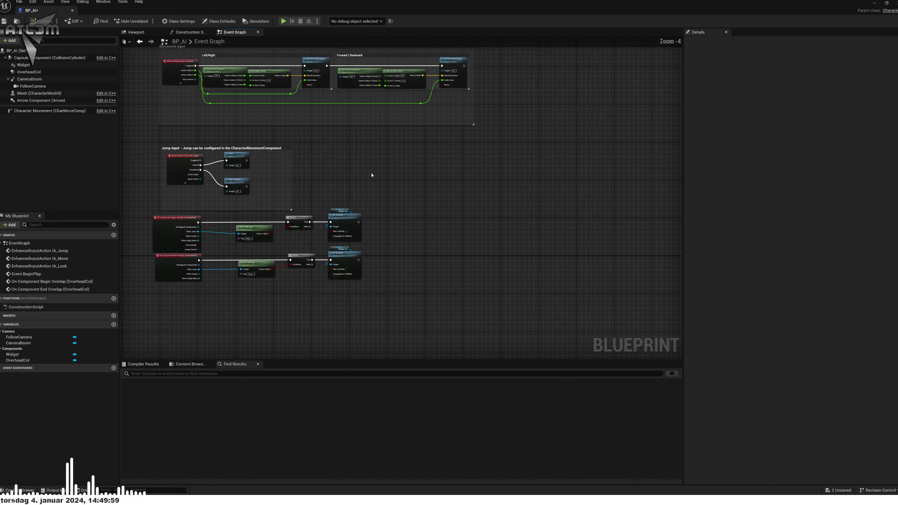
{"action": "scroll", "coordinate": [371, 175], "scroll_direction": "up", "scroll_amount": 1}
{"action": "right_click_drag", "start_coordinate": [372, 175], "coordinate": [455, 146]}
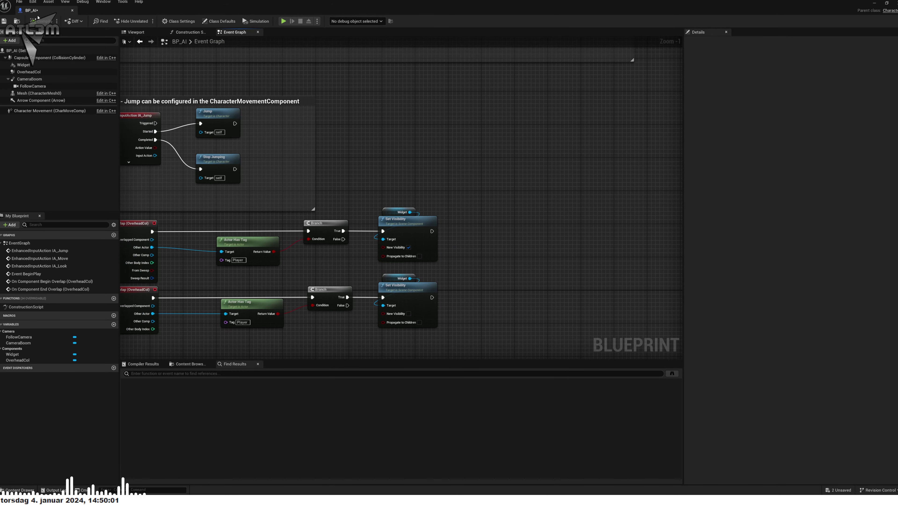
{"action": "right_click_drag", "start_coordinate": [377, 60], "coordinate": [418, 77]}
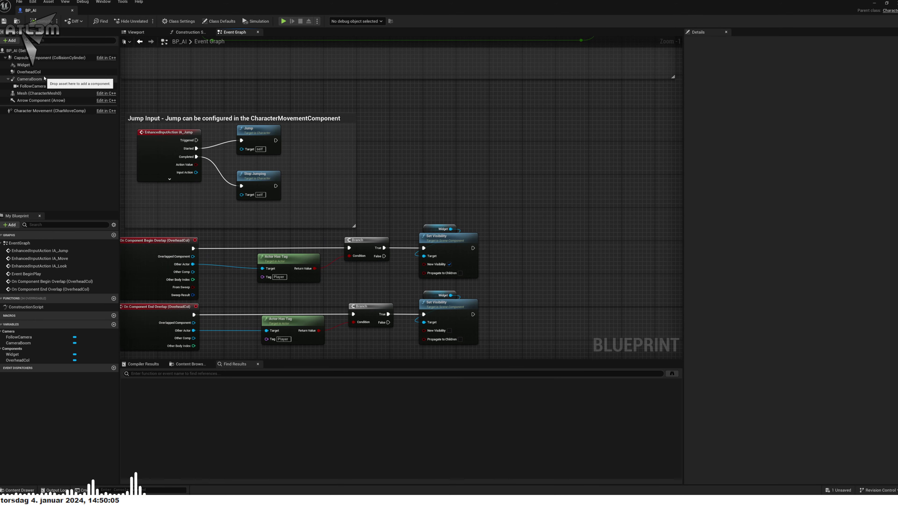
{"action": "left_click", "coordinate": [23, 64]}
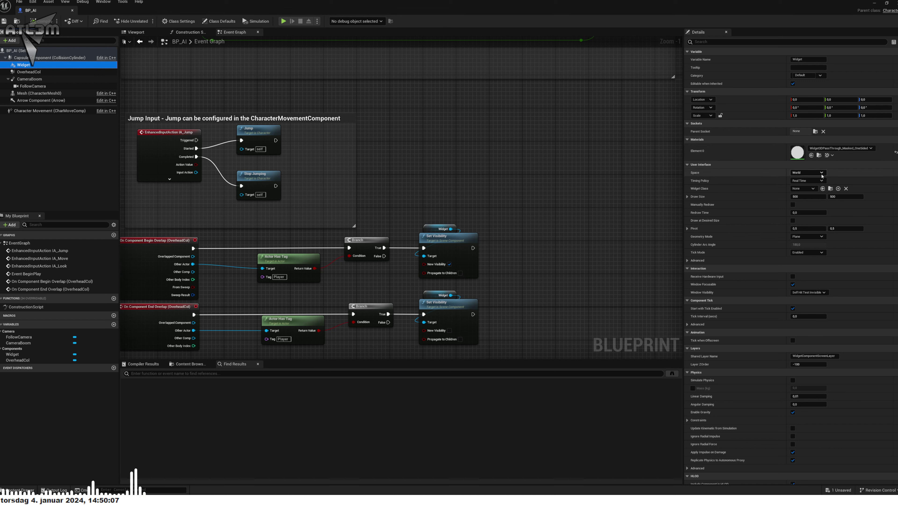
Step: Set the Widget class to W_Overhead and raise it to Z 130 above the character's head
{"action": "left_click", "coordinate": [812, 189]}
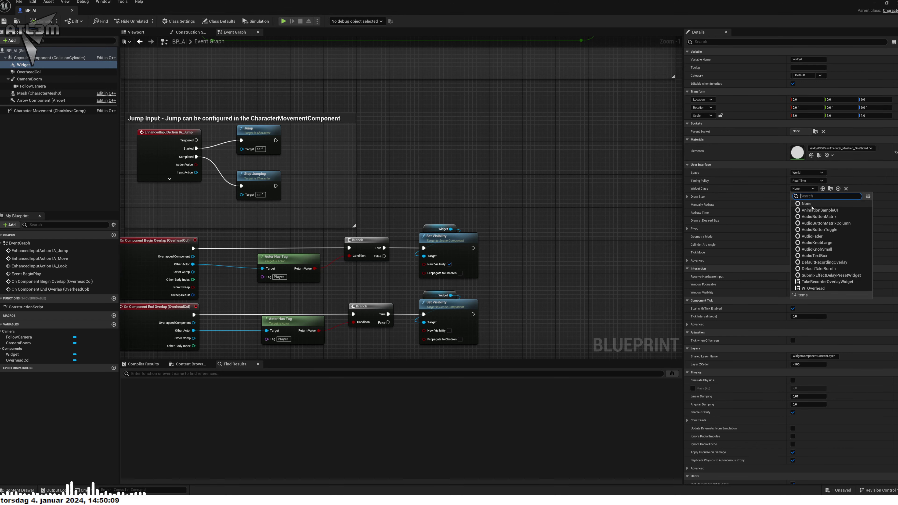
{"action": "left_click", "coordinate": [813, 289]}
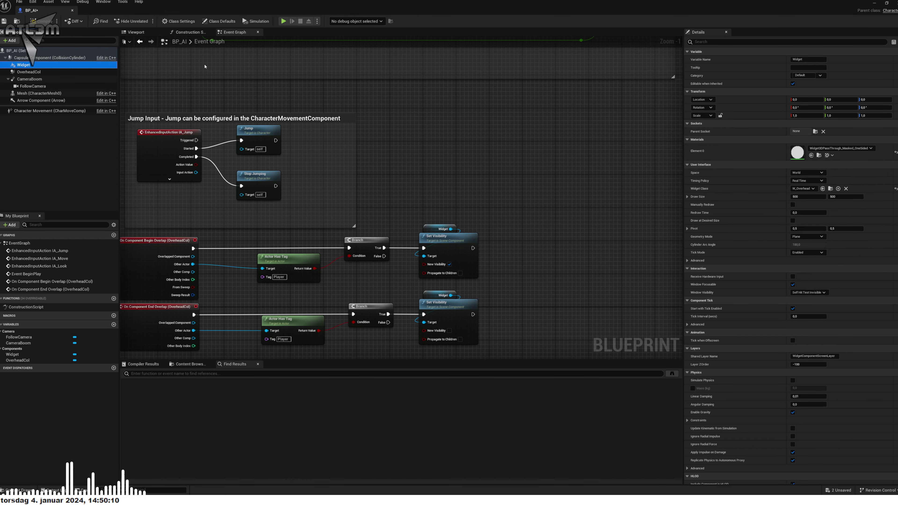
{"action": "left_click", "coordinate": [145, 33]}
{"action": "key", "text": "f"}
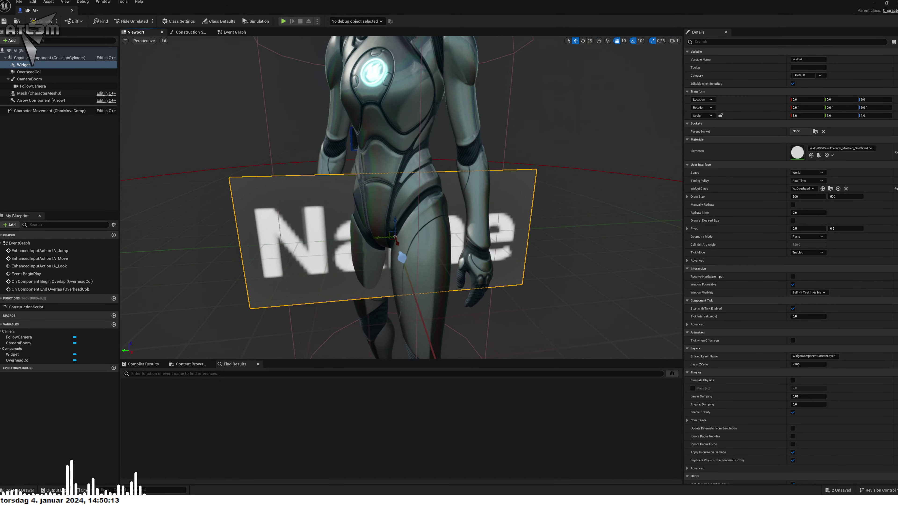
{"action": "scroll", "coordinate": [481, 140], "scroll_direction": "down", "scroll_amount": 5}
{"action": "scroll", "coordinate": [481, 139], "scroll_direction": "down", "scroll_amount": 2}
{"action": "scroll", "coordinate": [481, 139], "scroll_direction": "down", "scroll_amount": 1}
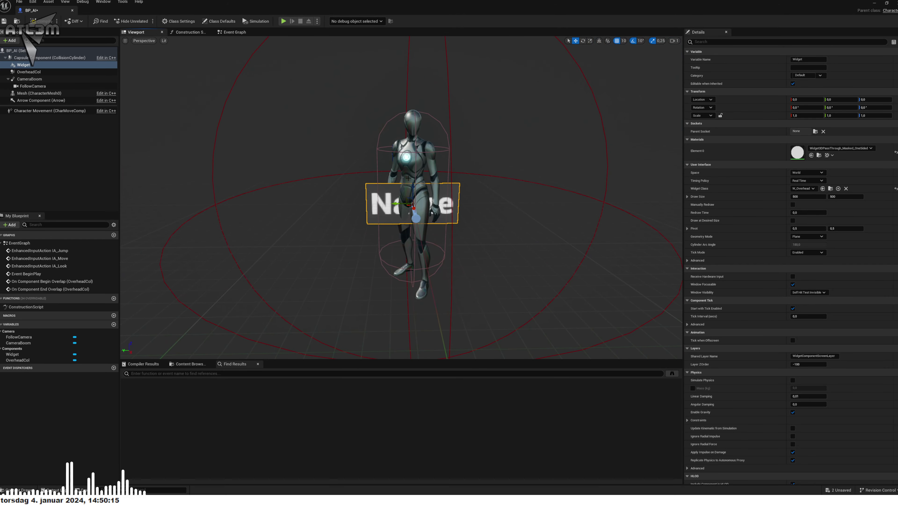
{"action": "left_click_drag", "start_coordinate": [412, 188], "coordinate": [415, 42]}
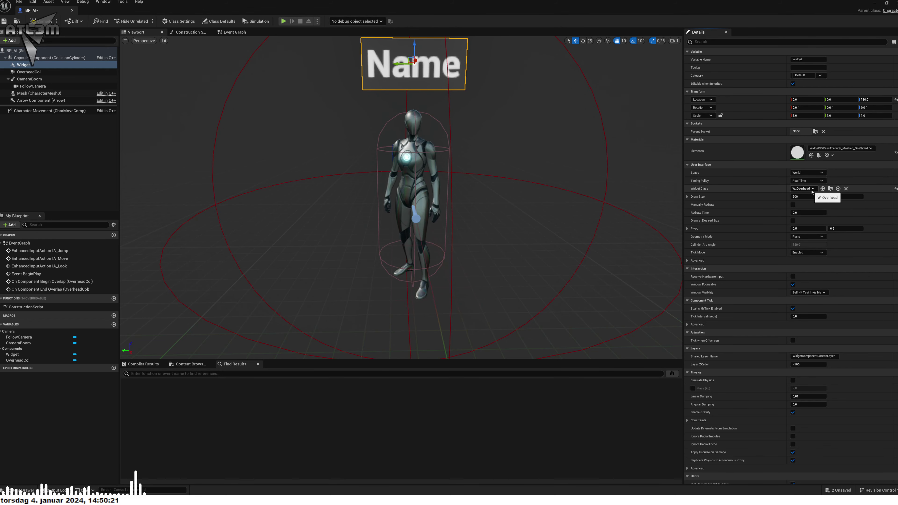
Step: Set the widget's Space to Screen
{"action": "left_click", "coordinate": [822, 173]}
{"action": "left_click", "coordinate": [886, 181]}
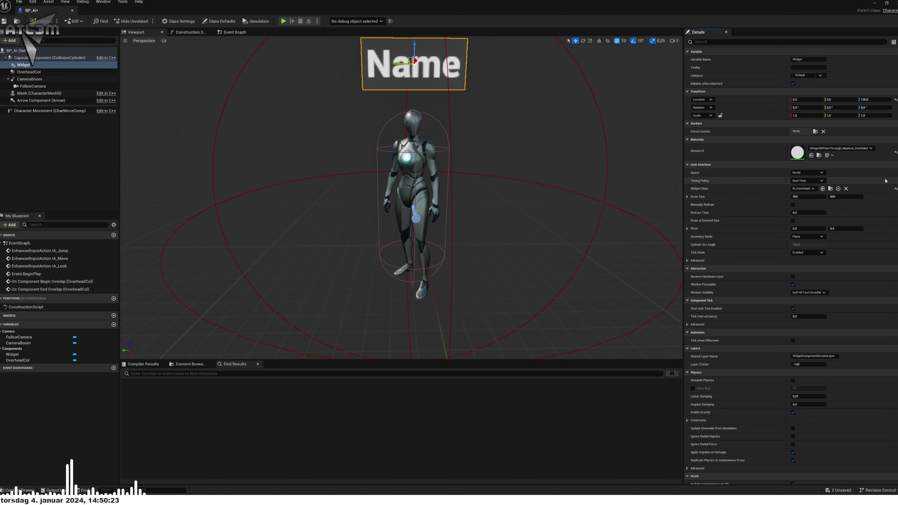
{"action": "left_click", "coordinate": [814, 173]}
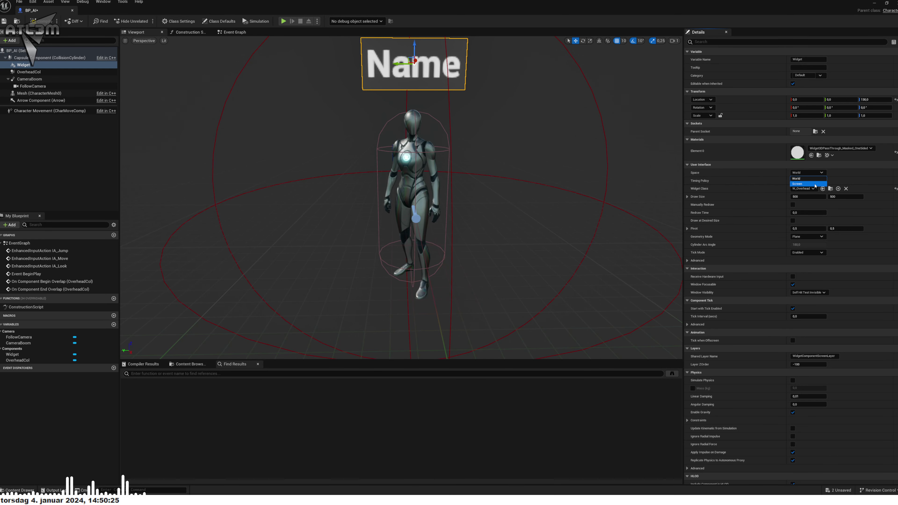
{"action": "left_click", "coordinate": [813, 184]}
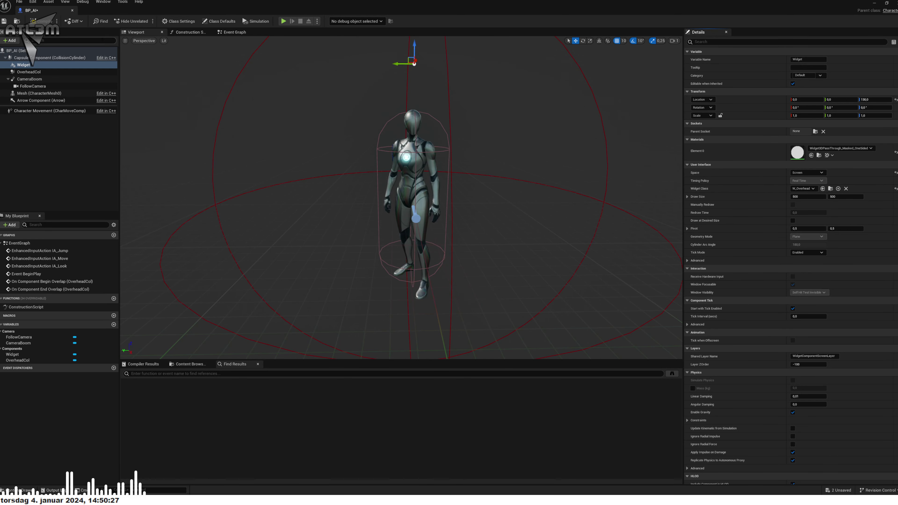
Step: Save and close BP_AI, then reopen it from the Content Browser
{"action": "key", "text": "ctrl+s"}
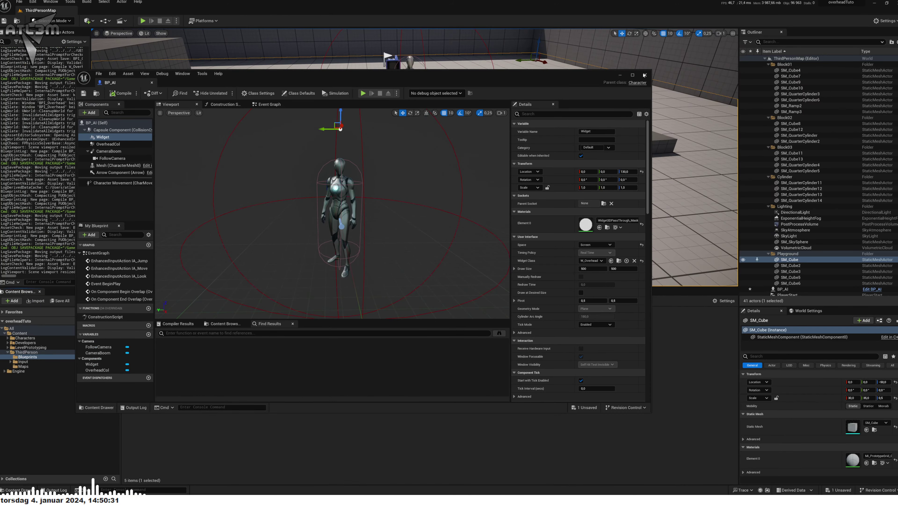
{"action": "key", "text": "alt+F4"}
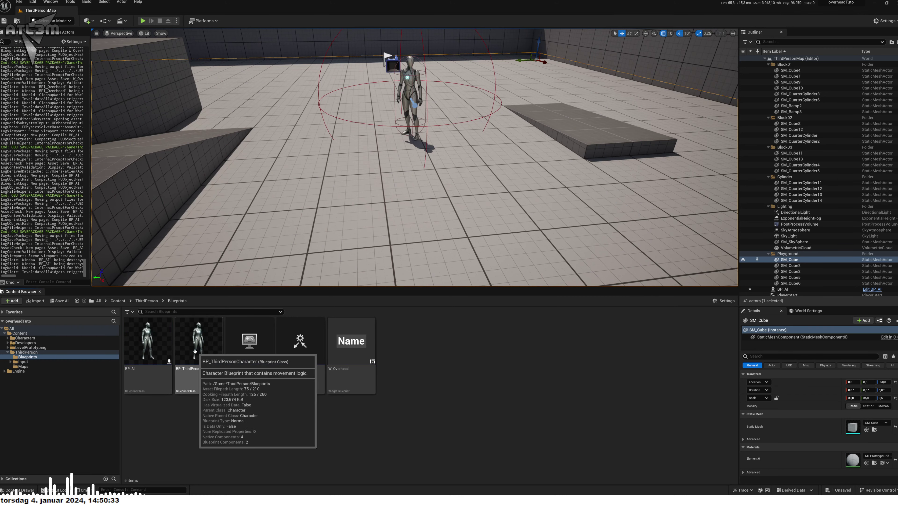
{"action": "double_click", "coordinate": [147, 348]}
Step: Zoom and pan the Event Graph to both Branch and Set Visibility rows
{"action": "scroll", "coordinate": [366, 205], "scroll_direction": "down", "scroll_amount": 2}
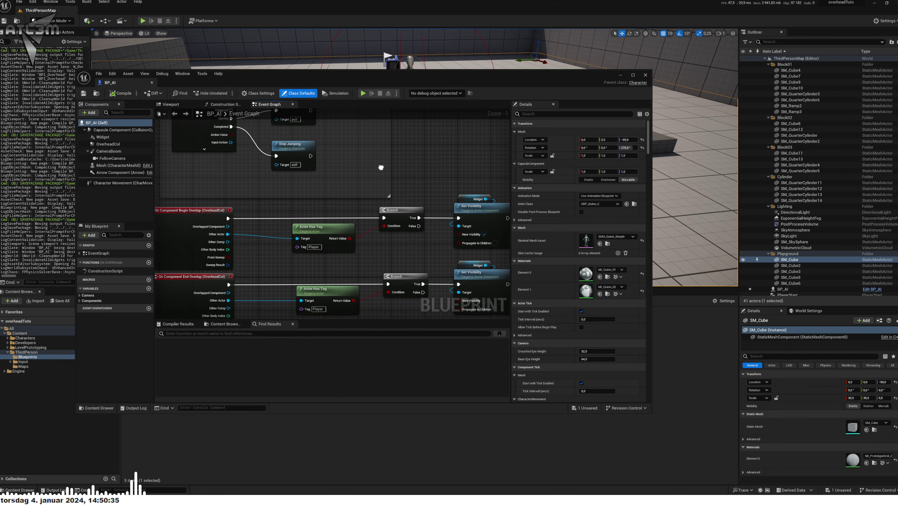
{"action": "scroll", "coordinate": [366, 205], "scroll_direction": "down", "scroll_amount": 2}
{"action": "scroll", "coordinate": [365, 205], "scroll_direction": "down", "scroll_amount": 1}
{"action": "scroll", "coordinate": [365, 206], "scroll_direction": "up", "scroll_amount": 2}
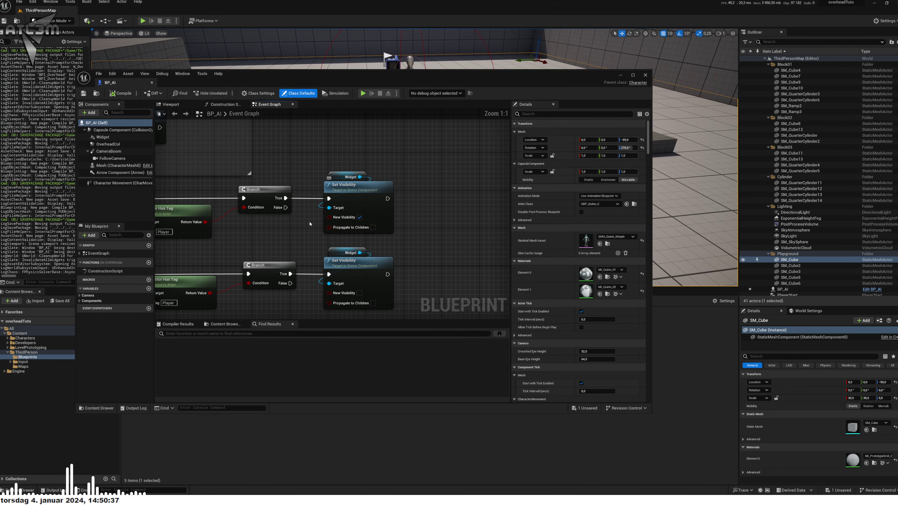
{"action": "scroll", "coordinate": [371, 207], "scroll_direction": "up", "scroll_amount": 2}
{"action": "scroll", "coordinate": [377, 208], "scroll_direction": "down", "scroll_amount": 1}
{"action": "right_click_drag", "start_coordinate": [377, 208], "coordinate": [335, 212]}
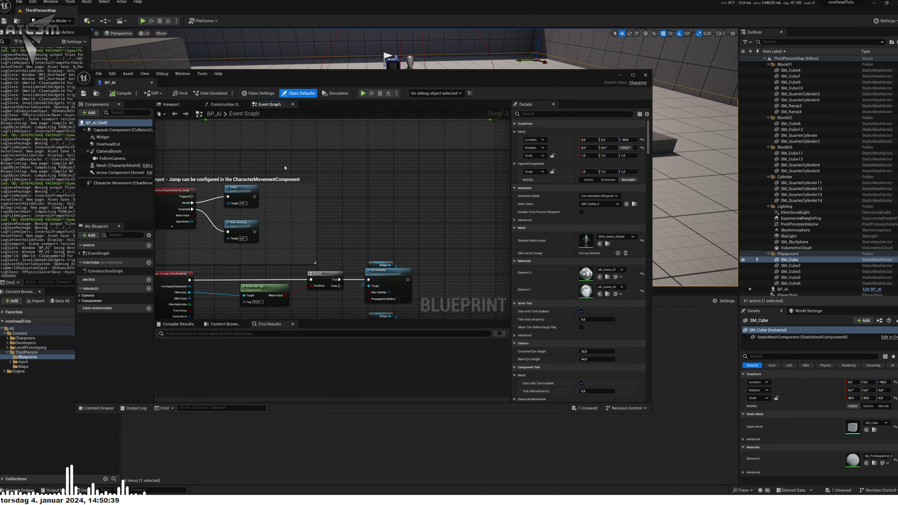
{"action": "right_click_drag", "start_coordinate": [337, 166], "coordinate": [295, 138]}
{"action": "right_click_drag", "start_coordinate": [337, 186], "coordinate": [295, 158]}
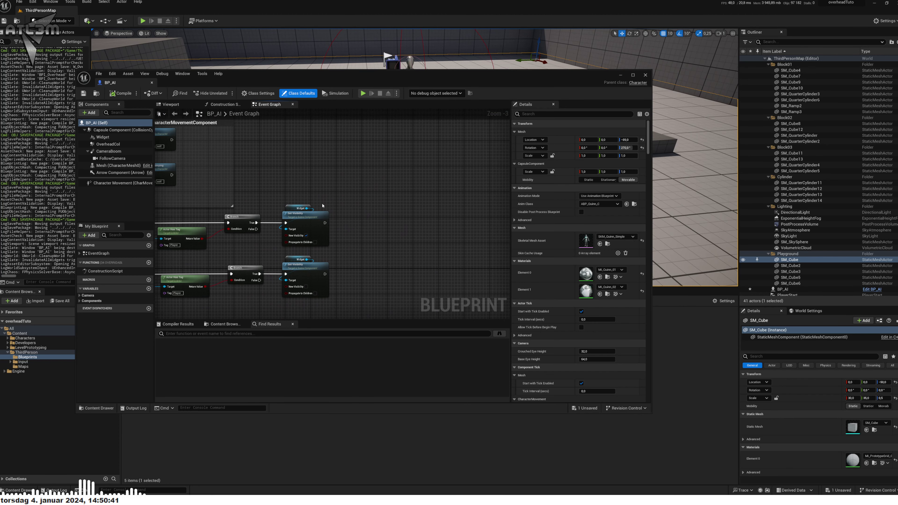
Step: Add a Get Widget node from the overhead Widget reference
{"action": "left_click_drag", "start_coordinate": [306, 208], "coordinate": [397, 229]}
{"action": "type", "text": "set name"}
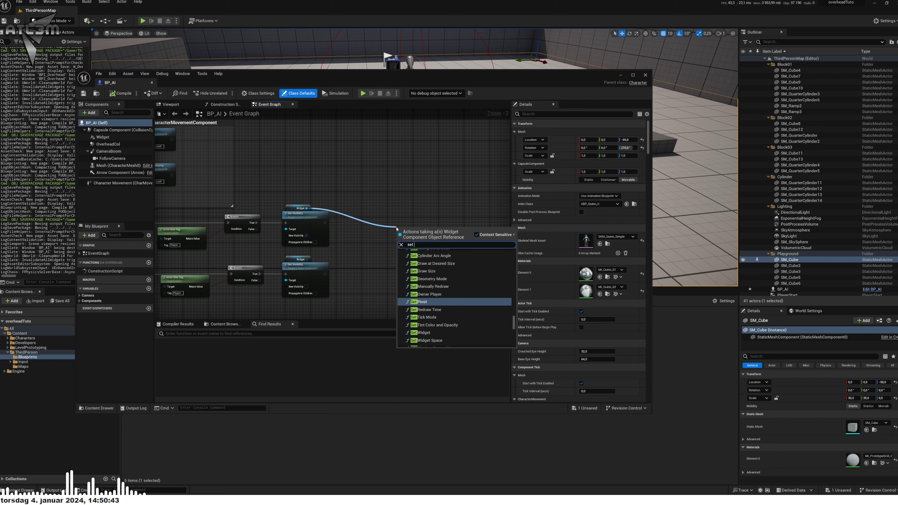
{"action": "left_click", "coordinate": [372, 187]}
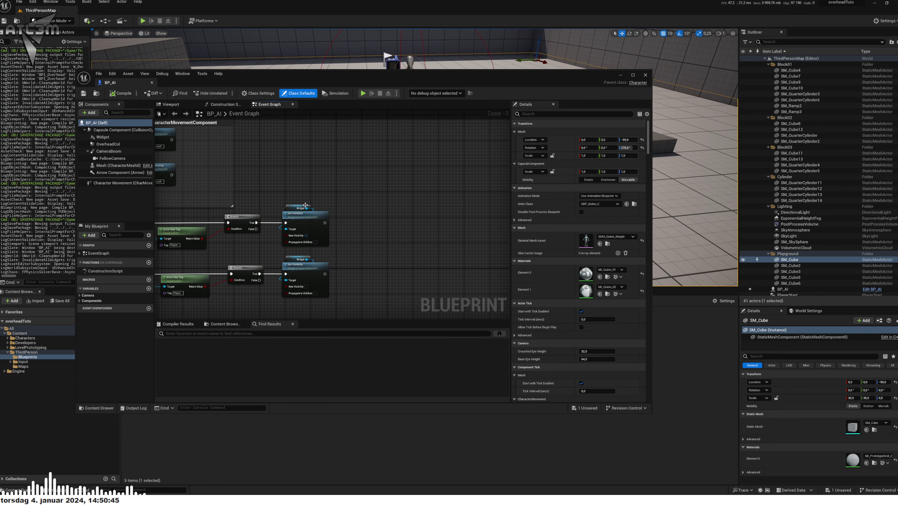
{"action": "left_click_drag", "start_coordinate": [355, 199], "coordinate": [383, 189]}
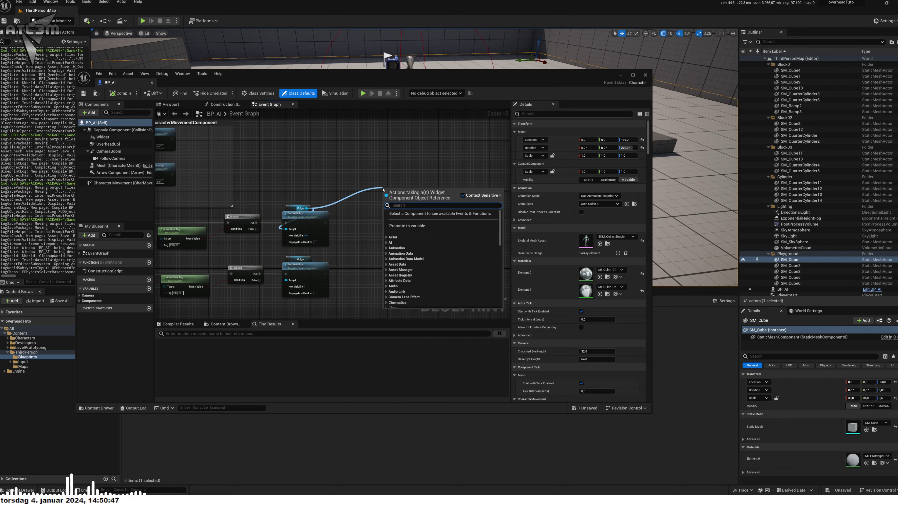
{"action": "type", "text": "get wid"}
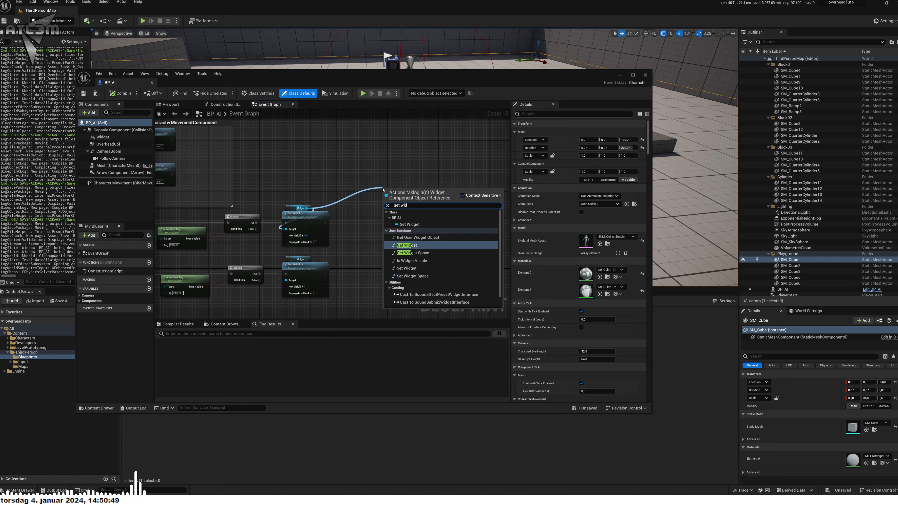
{"action": "left_click", "coordinate": [407, 245]}
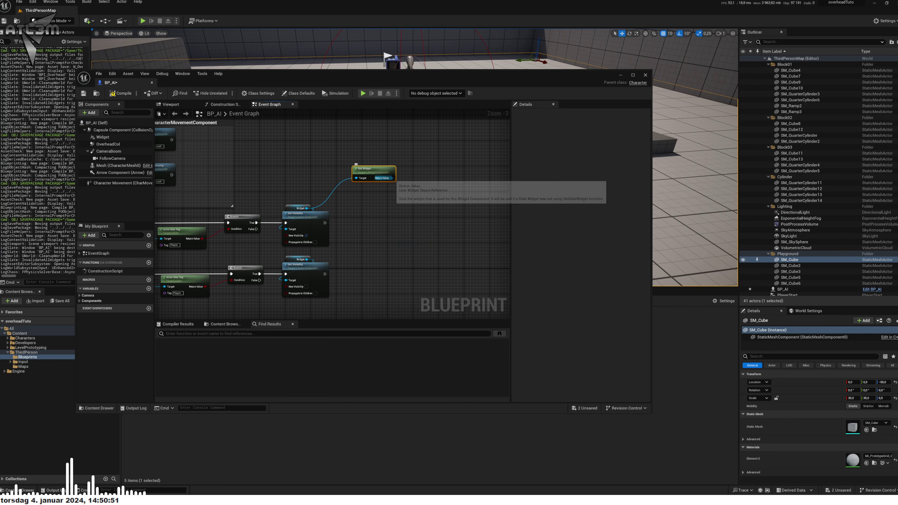
Step: Pass Get Widget's return value into a BPI Set Name message node
{"action": "left_click_drag", "start_coordinate": [368, 169], "coordinate": [464, 186]}
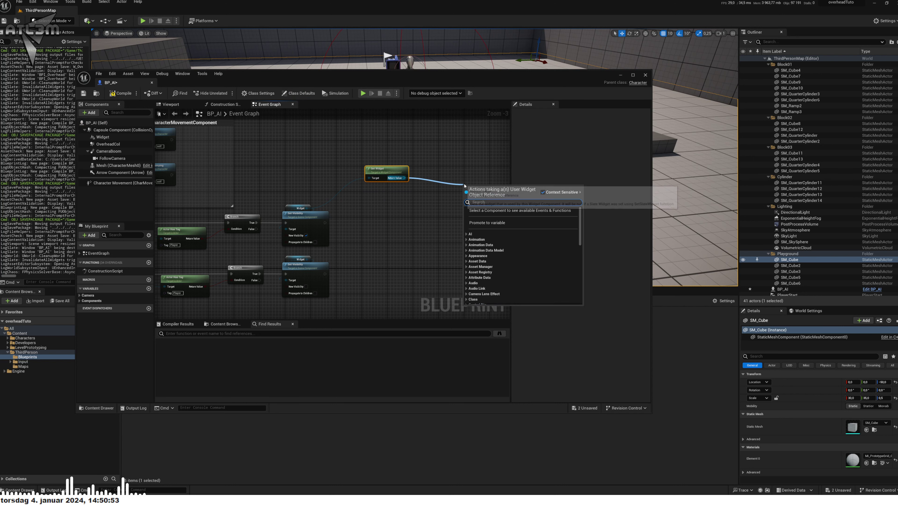
{"action": "type", "text": "bpi"}
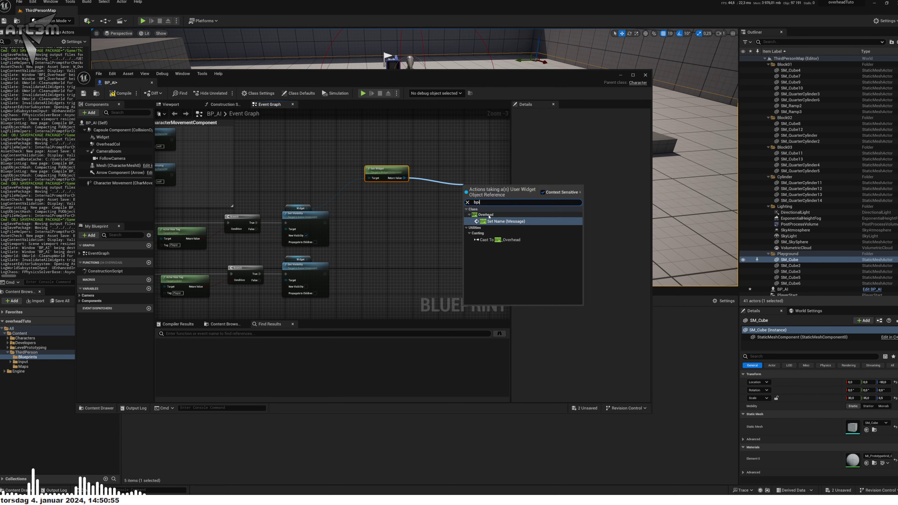
{"action": "left_click", "coordinate": [506, 222]}
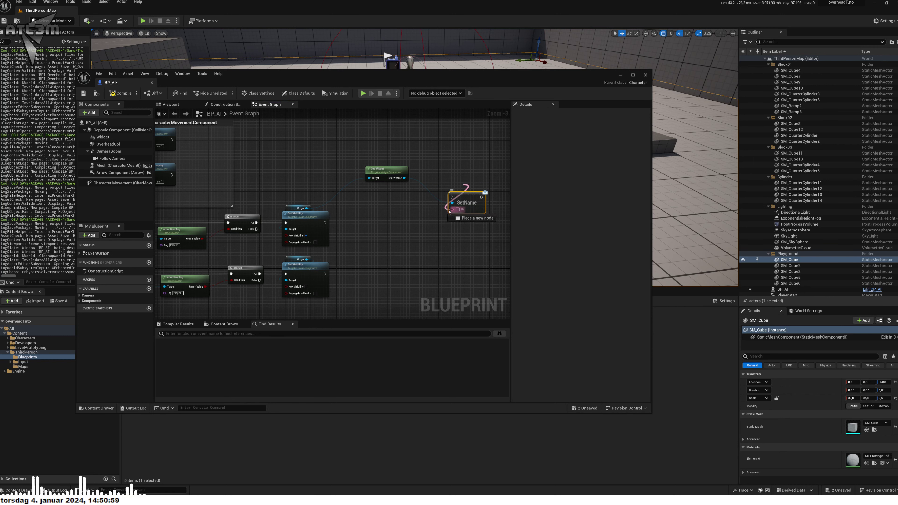
{"action": "left_click_drag", "start_coordinate": [446, 213], "coordinate": [420, 216]}
Step: Promote SetName's name input to an instance-editable AI_Name variable in category Settings
{"action": "left_click", "coordinate": [442, 231]}
{"action": "type", "text": "Ai_NAme"}
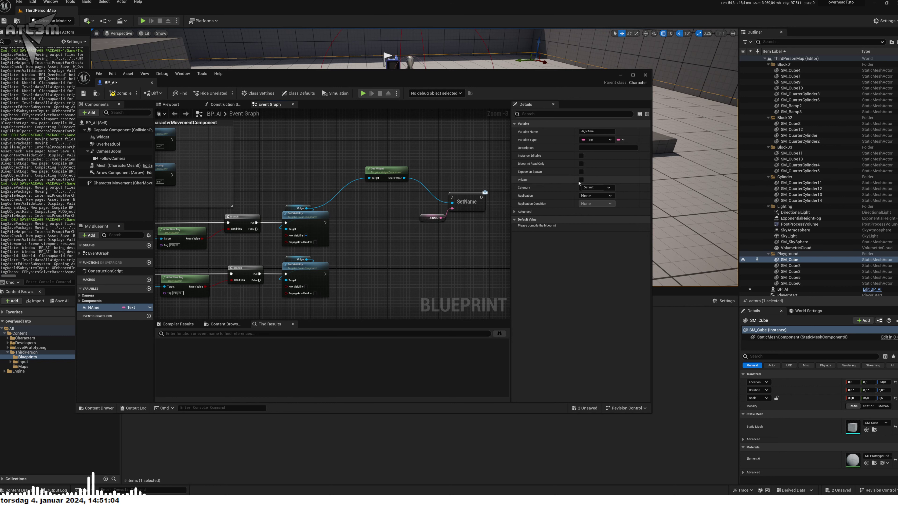
{"action": "left_click", "coordinate": [590, 187]}
{"action": "type", "text": "Settings"}
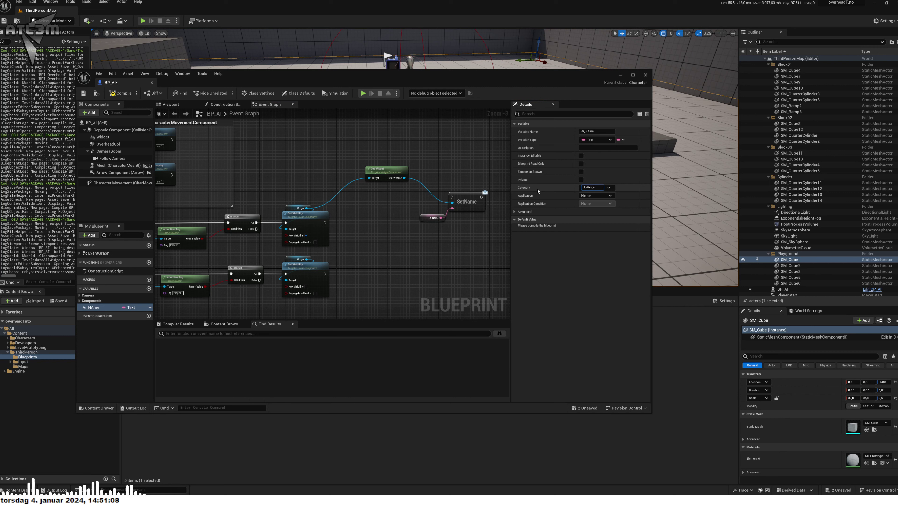
{"action": "left_click", "coordinate": [581, 156]}
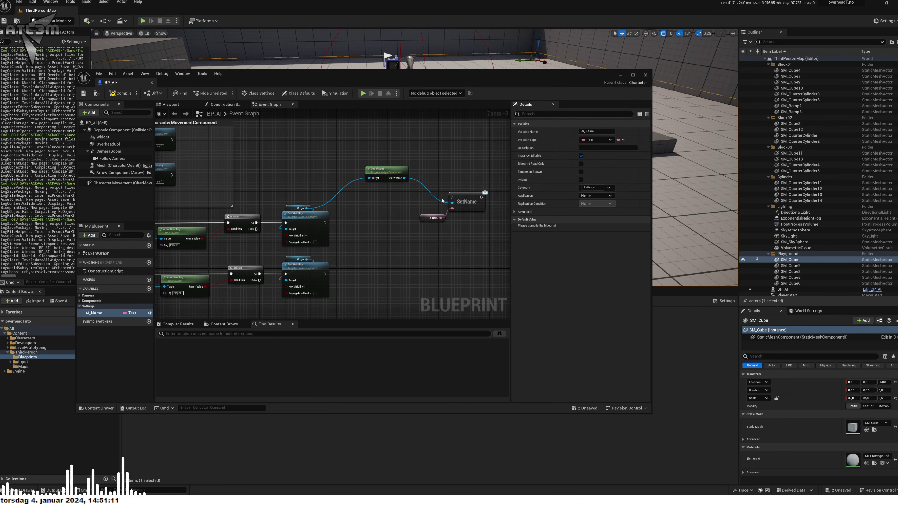
Step: Run SetName after Set Visibility, then compile and save BP_AI
{"action": "left_click_drag", "start_coordinate": [453, 197], "coordinate": [326, 223]}
{"action": "mouse_move", "coordinate": [387, 169]}
{"action": "left_mouse_down"}
{"action": "mouse_move", "coordinate": [384, 201]}
{"action": "mouse_move", "coordinate": [490, 225]}
{"action": "mouse_move", "coordinate": [467, 217]}
{"action": "left_mouse_up"}
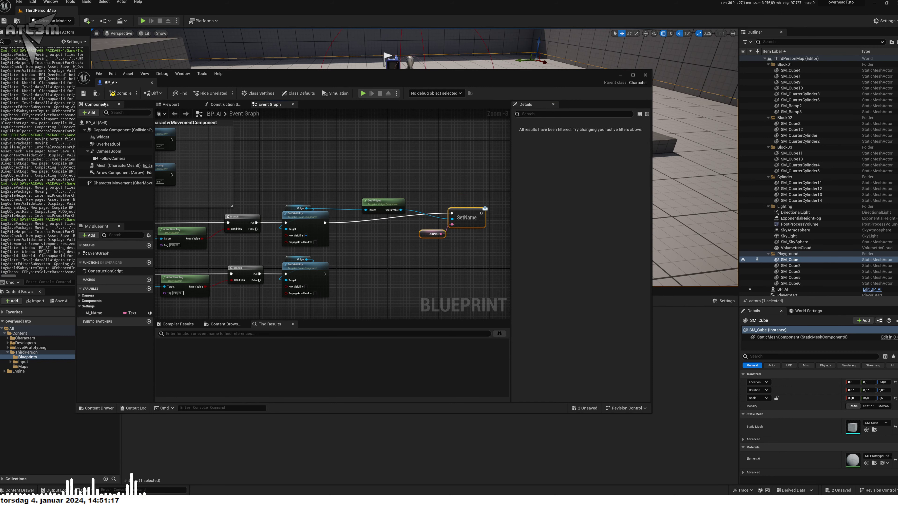
{"action": "left_click", "coordinate": [84, 93]}
{"action": "left_click", "coordinate": [96, 123]}
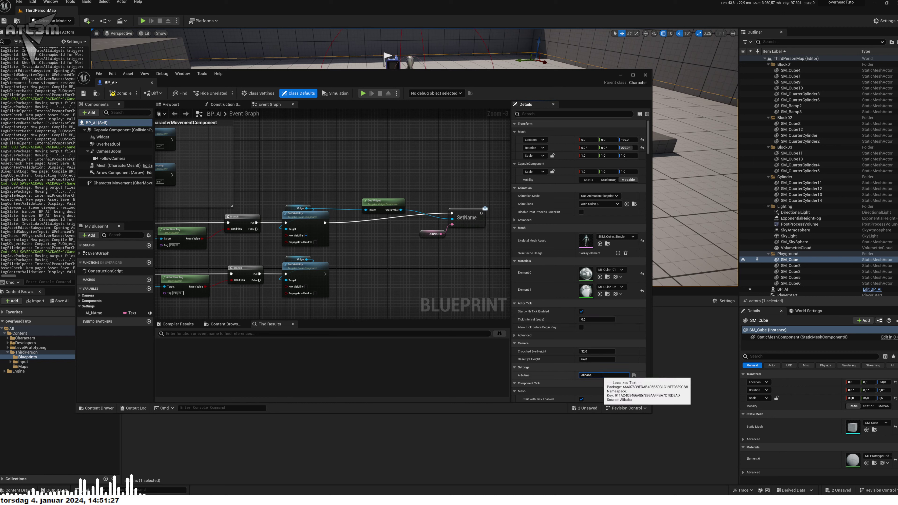
Step: Compile and save BP_AI with the Alibaba default, then close it
{"action": "left_click", "coordinate": [114, 95]}
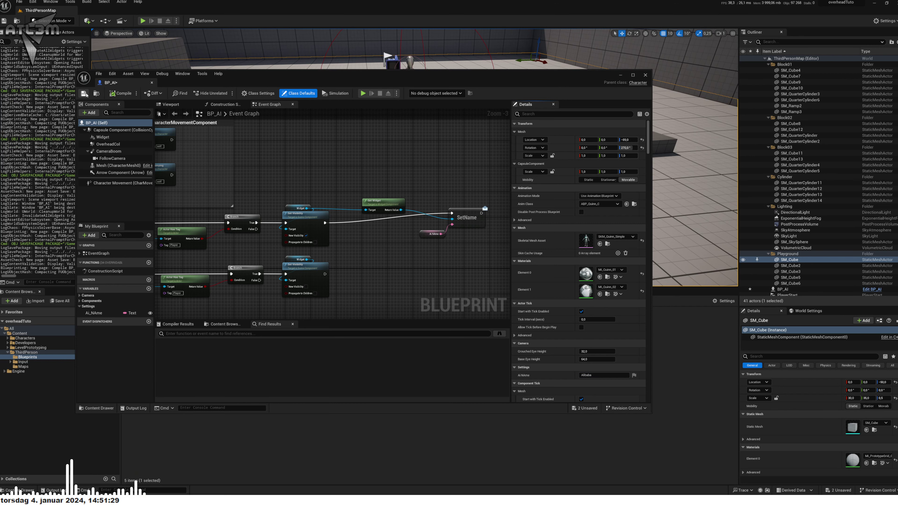
{"action": "left_click", "coordinate": [645, 75]}
{"action": "right_click", "coordinate": [583, 212]}
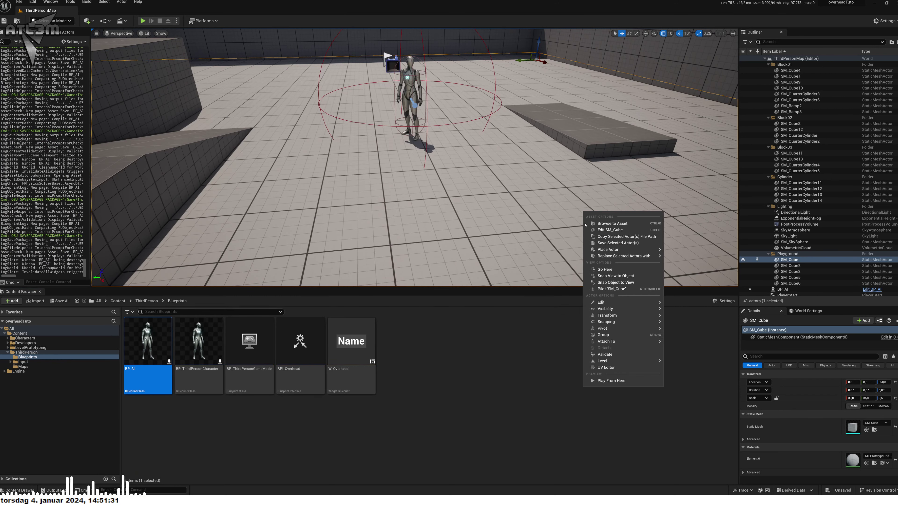
Step: Give BP_ThirdPersonCharacter the Player tag, then compile, save and close it
{"action": "double_click", "coordinate": [198, 341]}
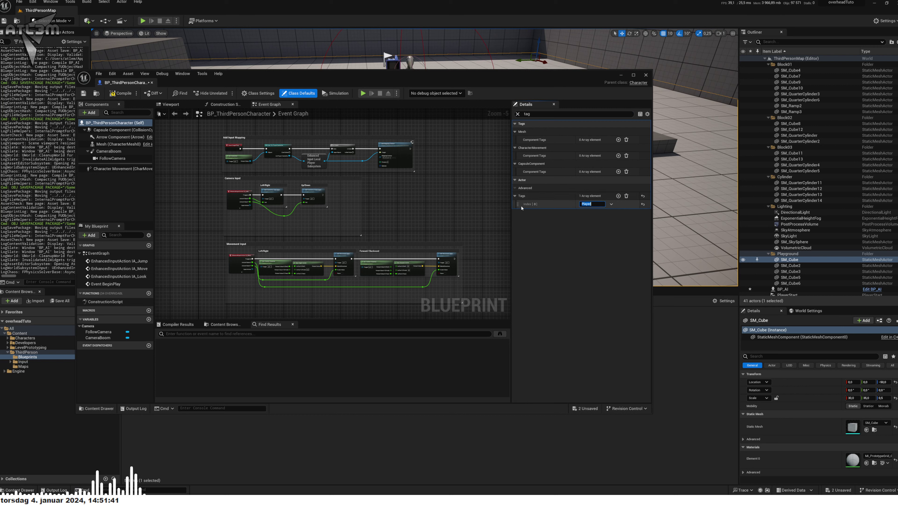
{"action": "left_click", "coordinate": [121, 94]}
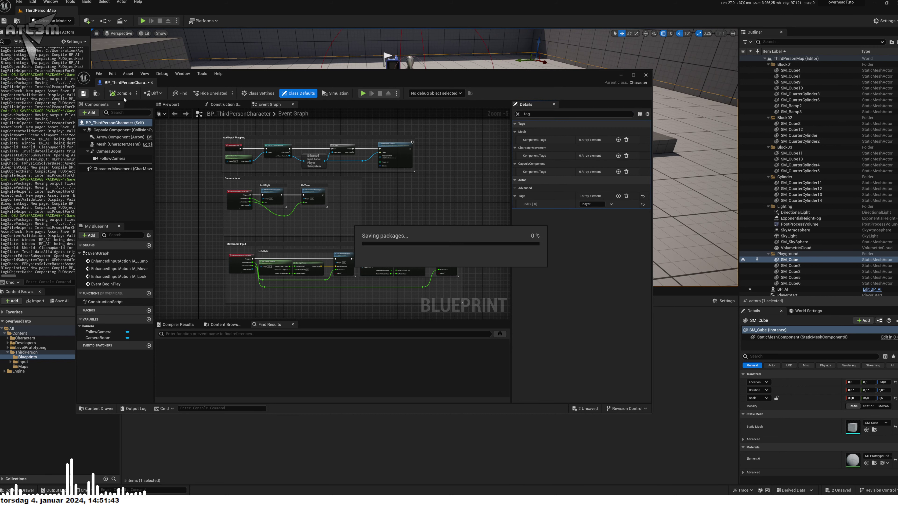
{"action": "left_click", "coordinate": [620, 76]}
{"action": "right_click", "coordinate": [527, 195]}
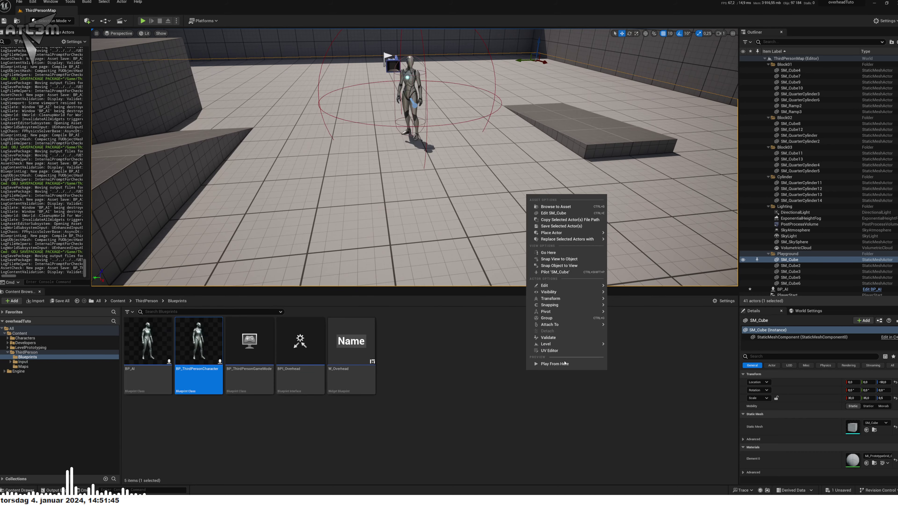
Step: Play from here and run to the AI character to see its Alibaba label
{"action": "left_click", "coordinate": [541, 222]}
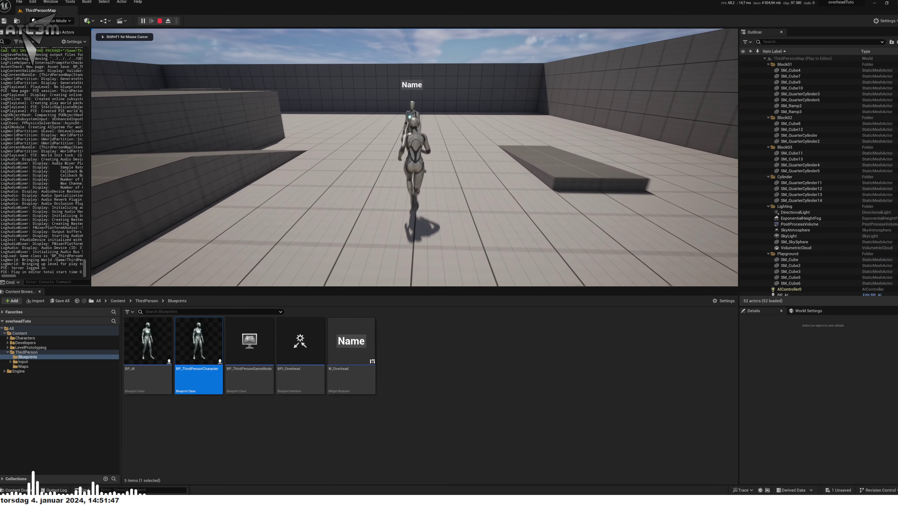
{"action": "key", "text": "w"}
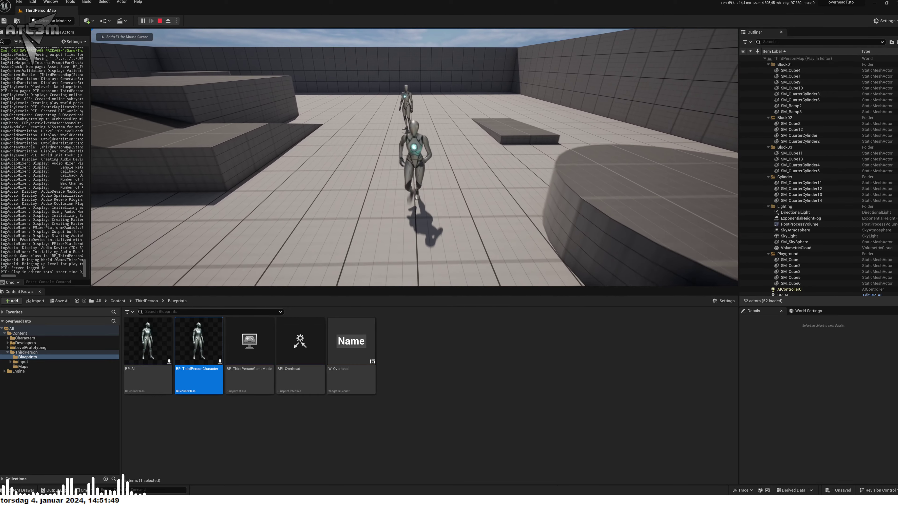
{"action": "key", "text": "w"}
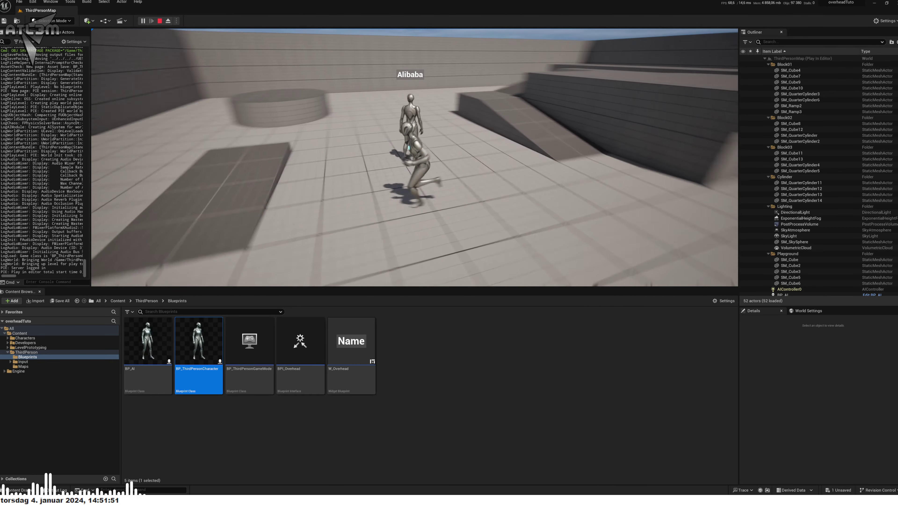
{"action": "key", "text": "w"}
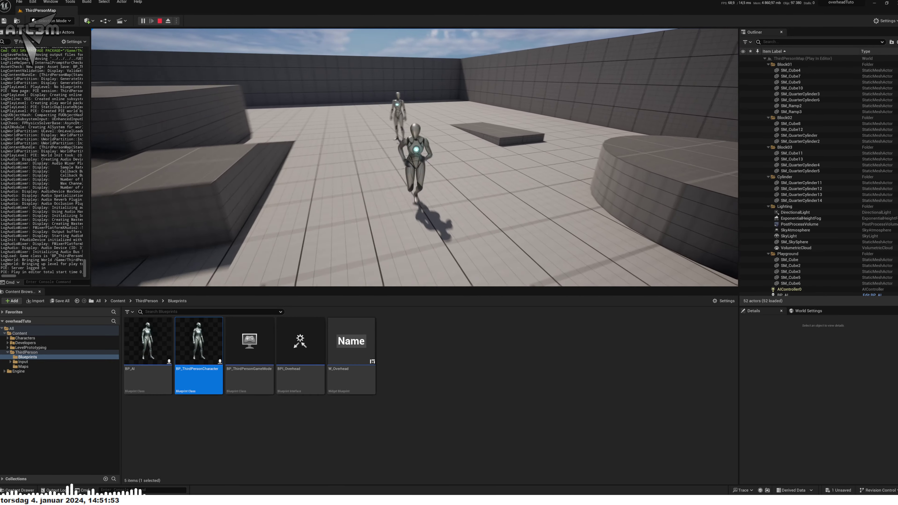
{"action": "key", "text": "w"}
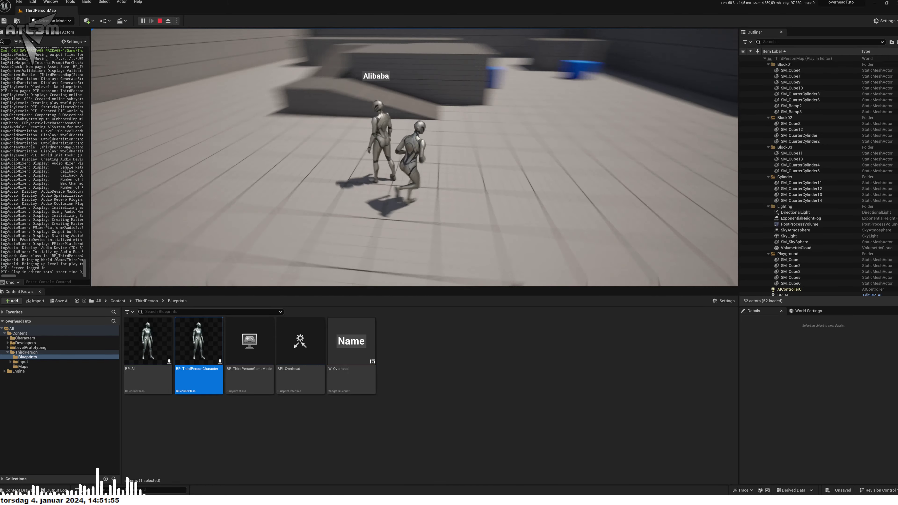